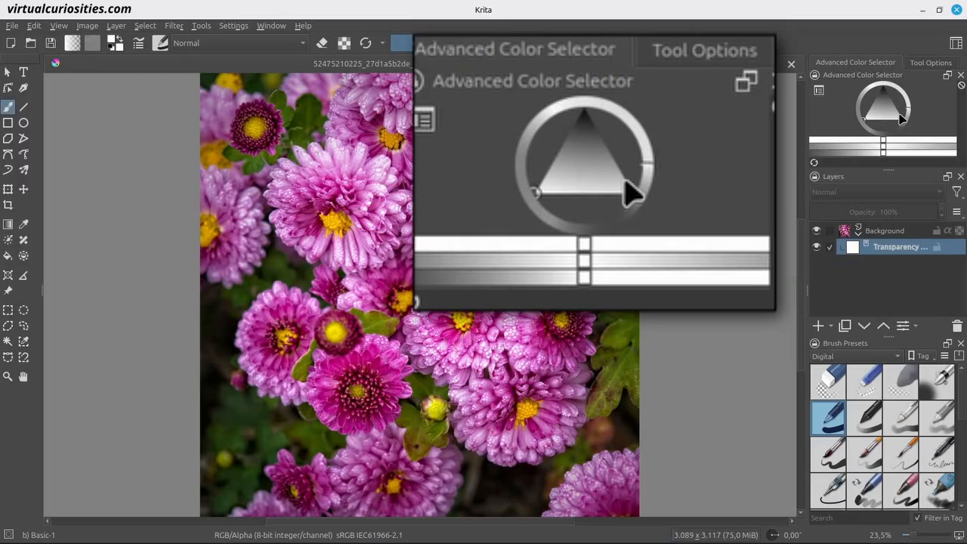
Paint a black stroke over the central flowers on the Background layer's transparency mask at 1000 px, and toggle the mask's visibility off and on
click(890, 231)
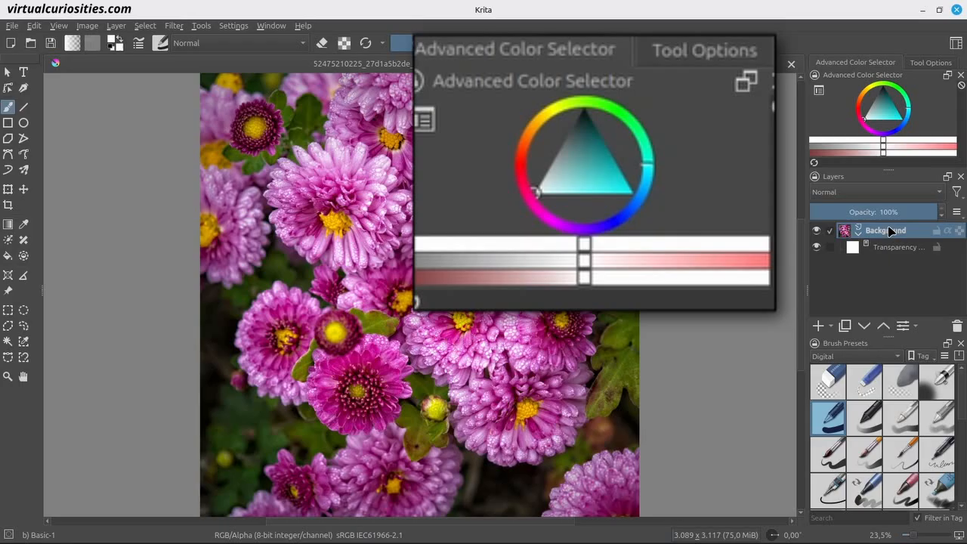
click(892, 247)
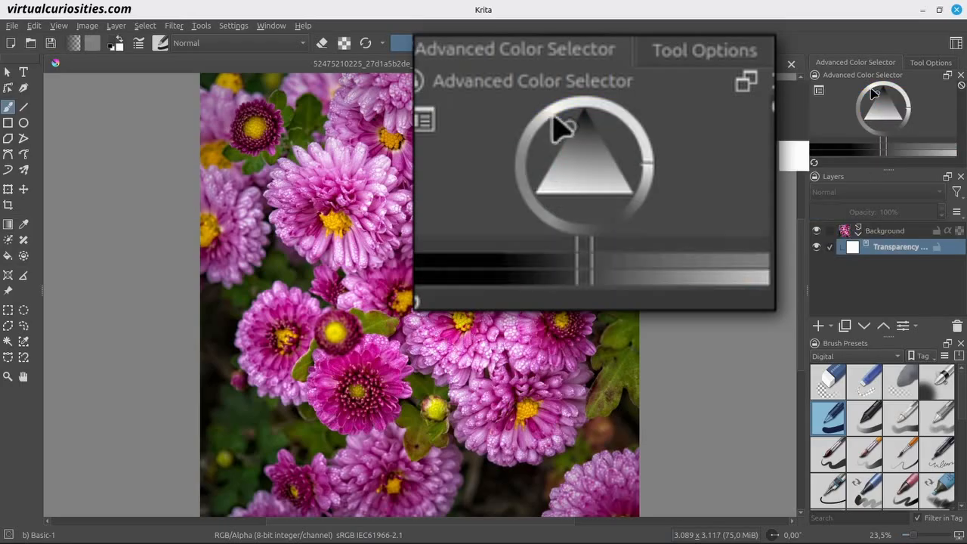
mouse_move(532, 183)
mouse_down()
mouse_move(428, 227)
mouse_move(417, 273)
mouse_move(377, 262)
mouse_move(448, 251)
mouse_up()
click(599, 44)
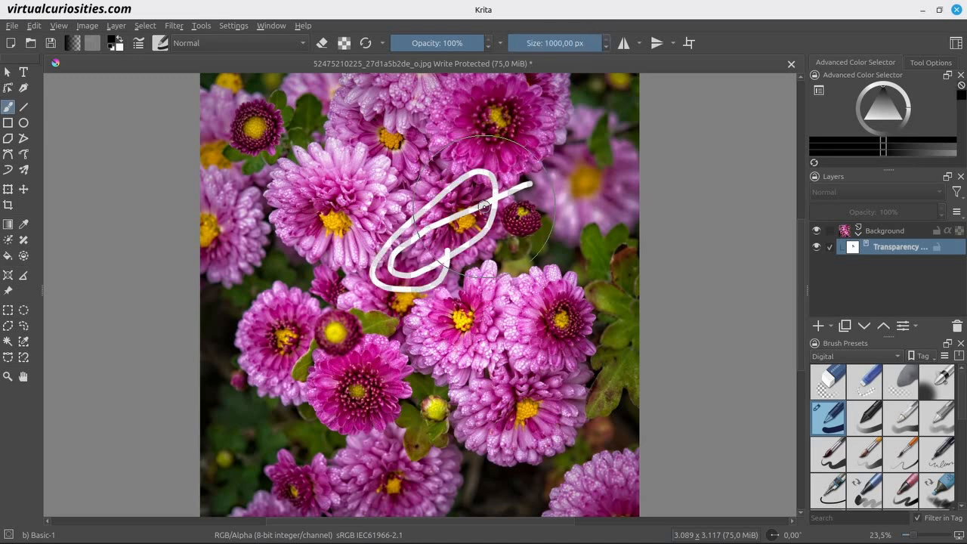
mouse_move(484, 201)
mouse_down()
mouse_move(374, 271)
mouse_move(458, 221)
mouse_up()
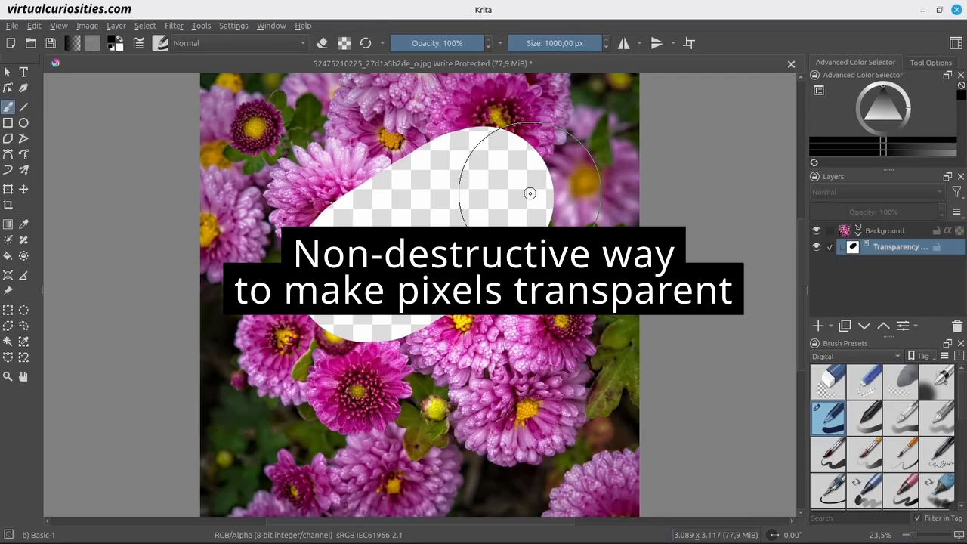
click(817, 248)
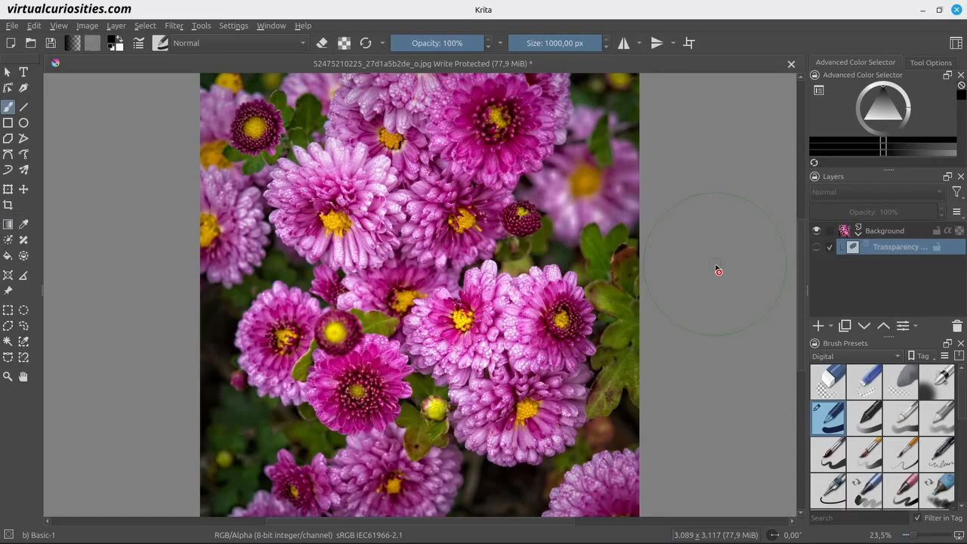
click(817, 248)
Paint a white stroke through the transparent area on the mask, and a gray stroke beside it at 387,48 px for partial transparency
click(825, 143)
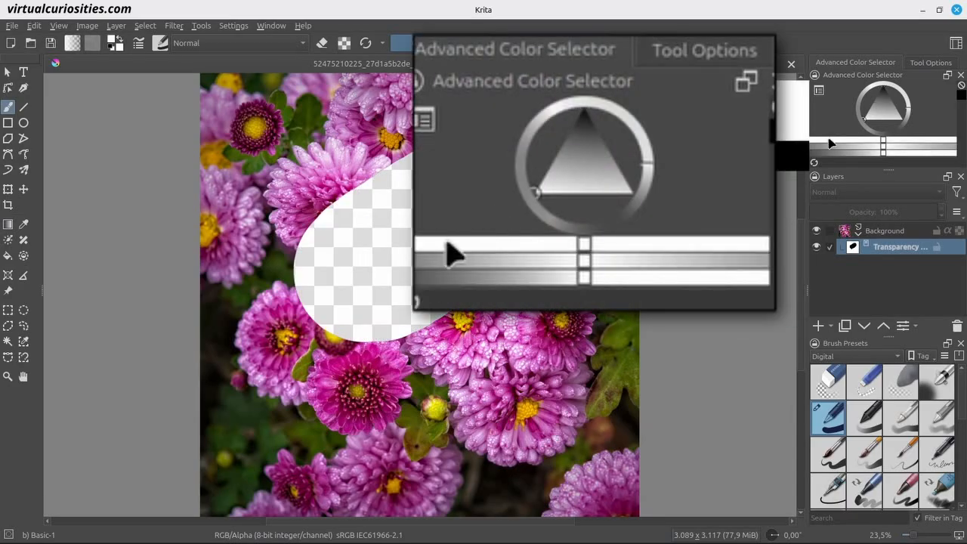
drag(432, 150, 497, 293)
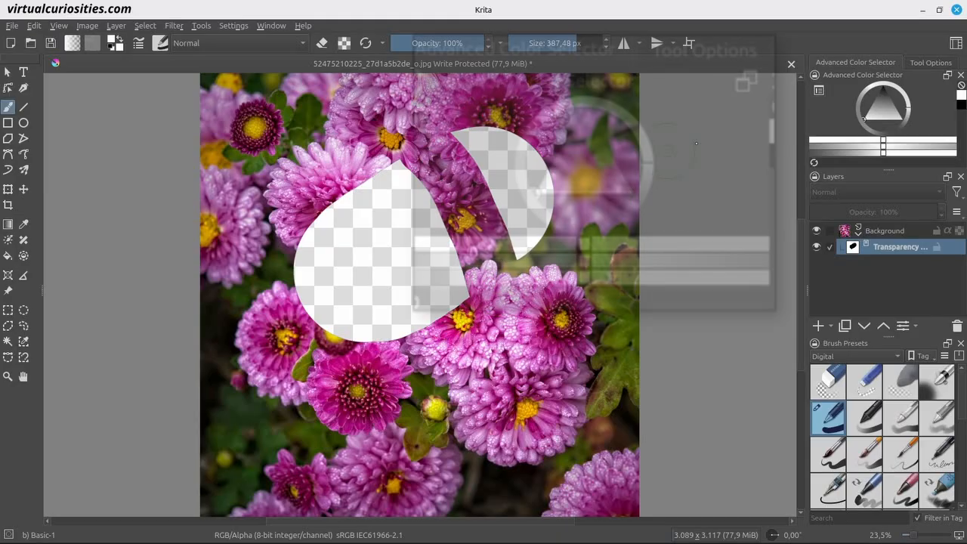
click(873, 102)
mouse_move(467, 160)
mouse_down()
mouse_move(420, 227)
mouse_move(480, 241)
mouse_move(467, 195)
mouse_move(503, 247)
mouse_move(513, 237)
mouse_move(502, 297)
mouse_move(531, 276)
mouse_move(481, 305)
mouse_move(511, 353)
mouse_up()
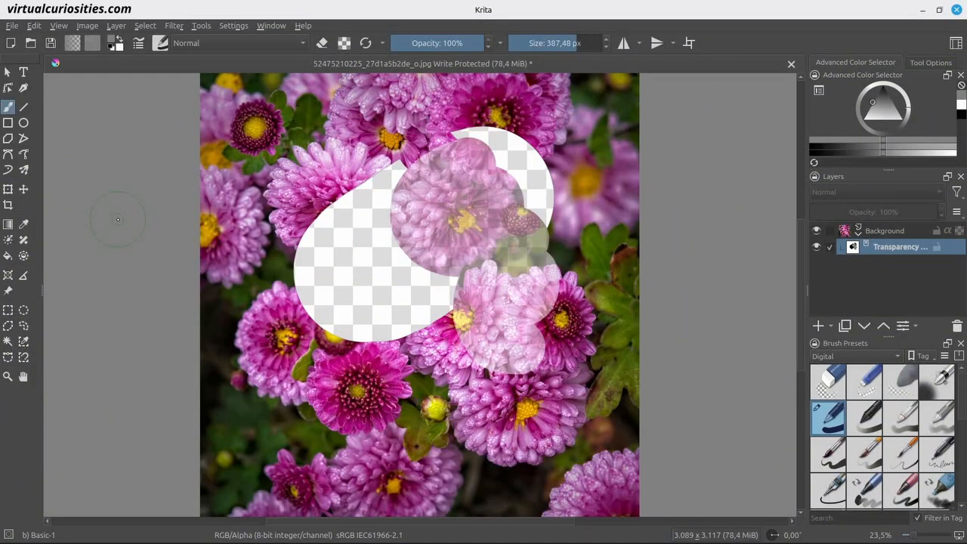
Invert the transparency mask's colours with the Invert filter and invert them back
click(172, 27)
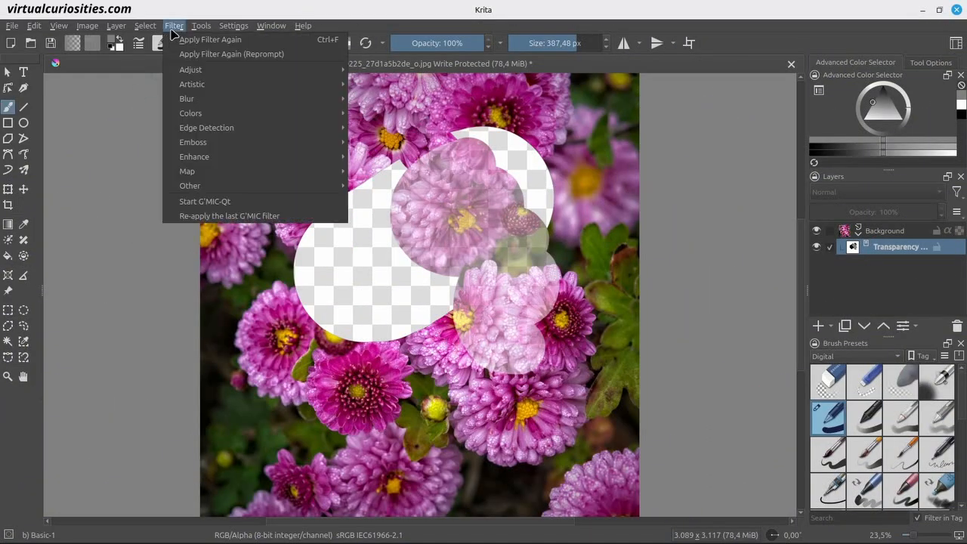
mouse_move(202, 72)
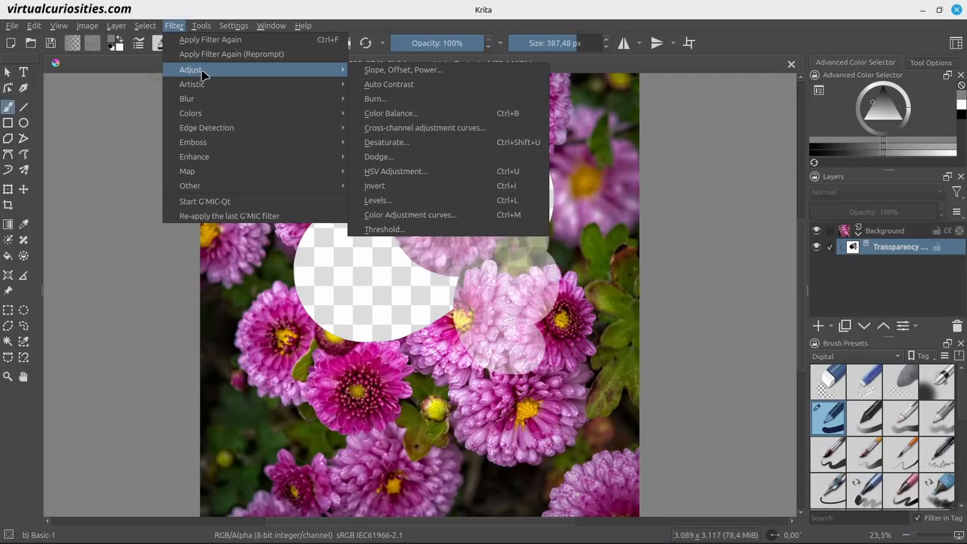
click(458, 192)
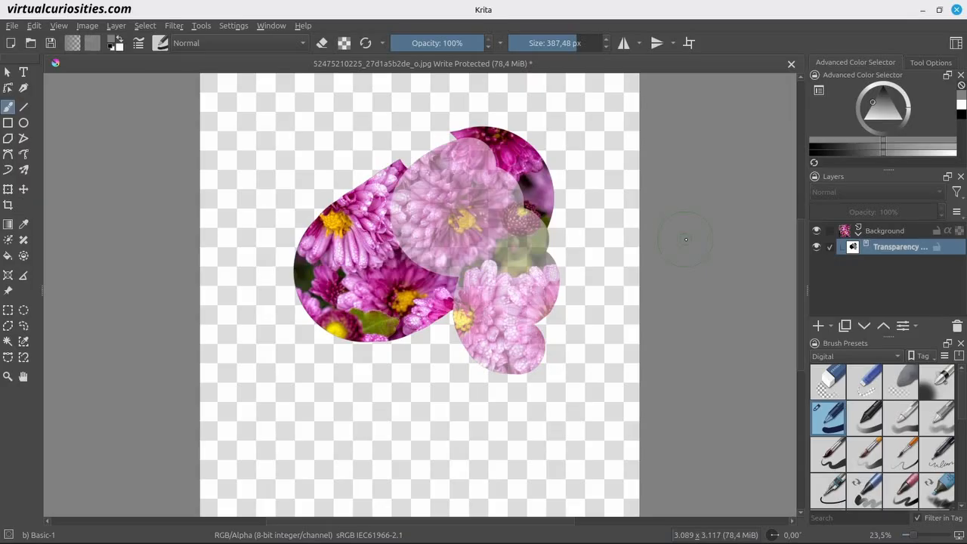
key(ctrl+i)
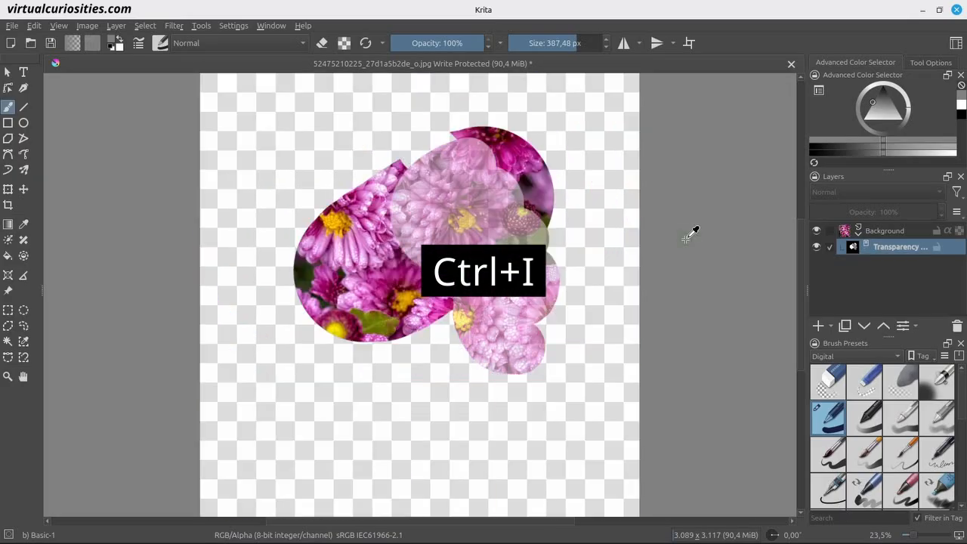
key(ctrl+i)
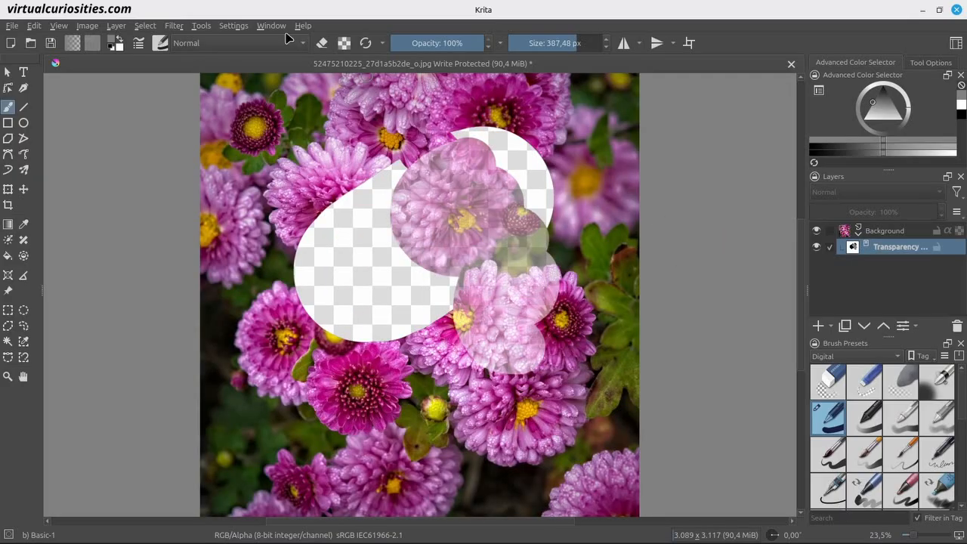
Apply the Blur filter to the transparency mask with horizontal and vertical radius 99, and undo it
click(173, 25)
mouse_move(217, 100)
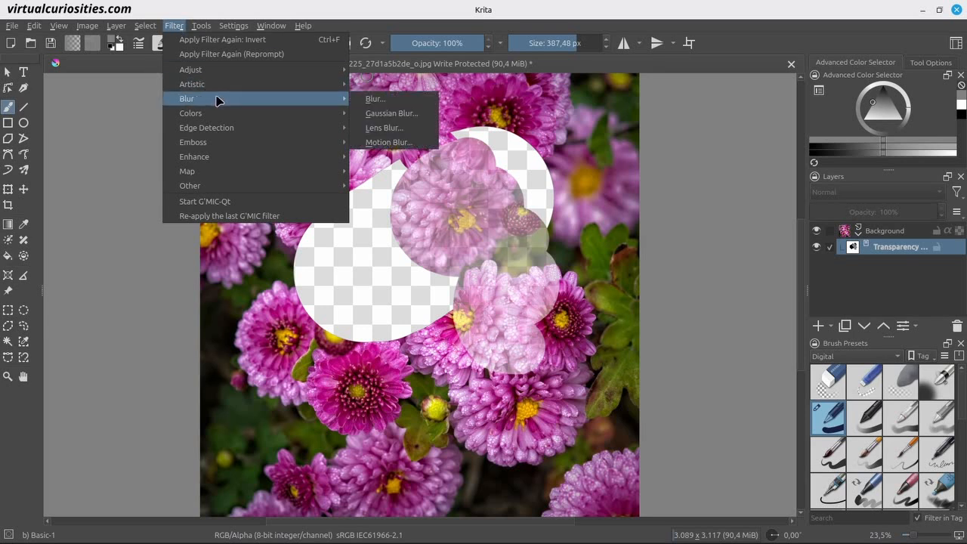
click(433, 99)
drag(143, 168, 260, 167)
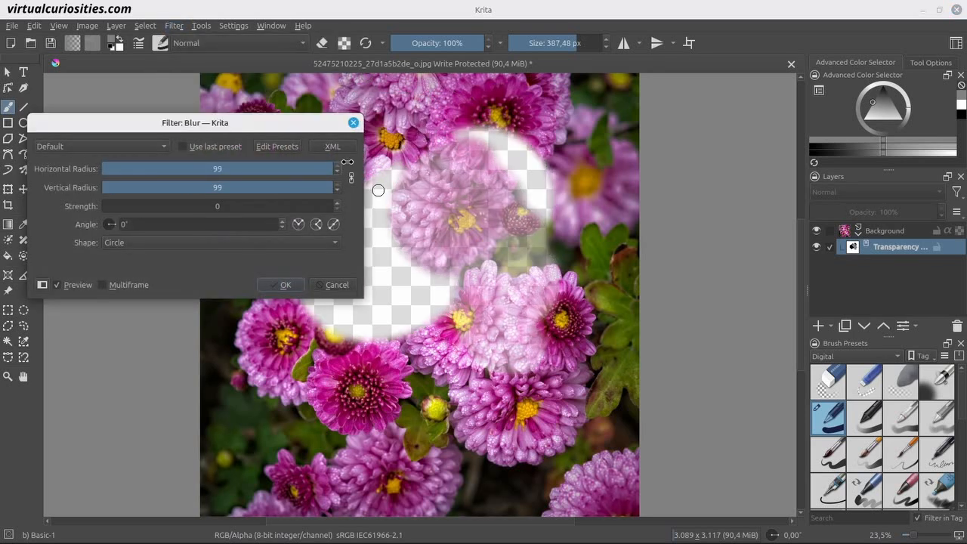
click(286, 285)
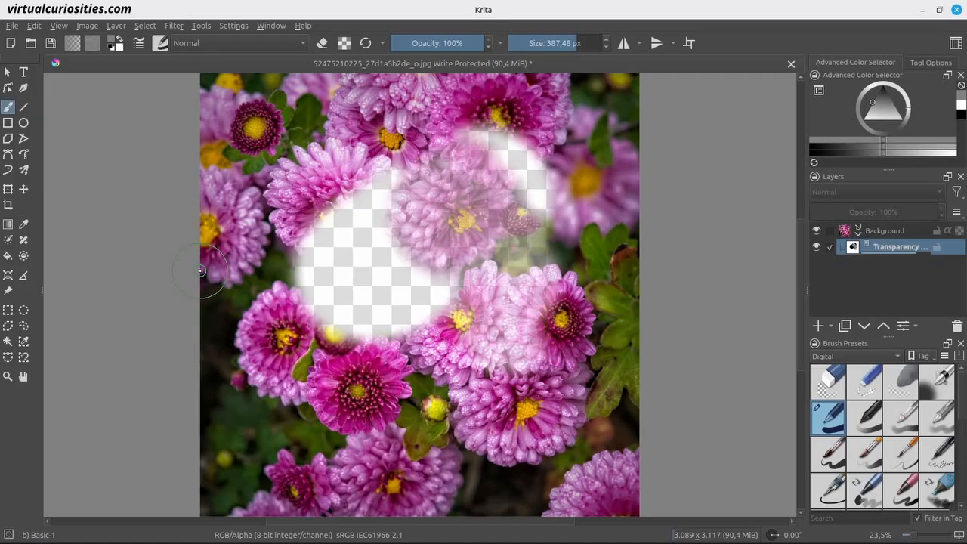
key(ctrl+z)
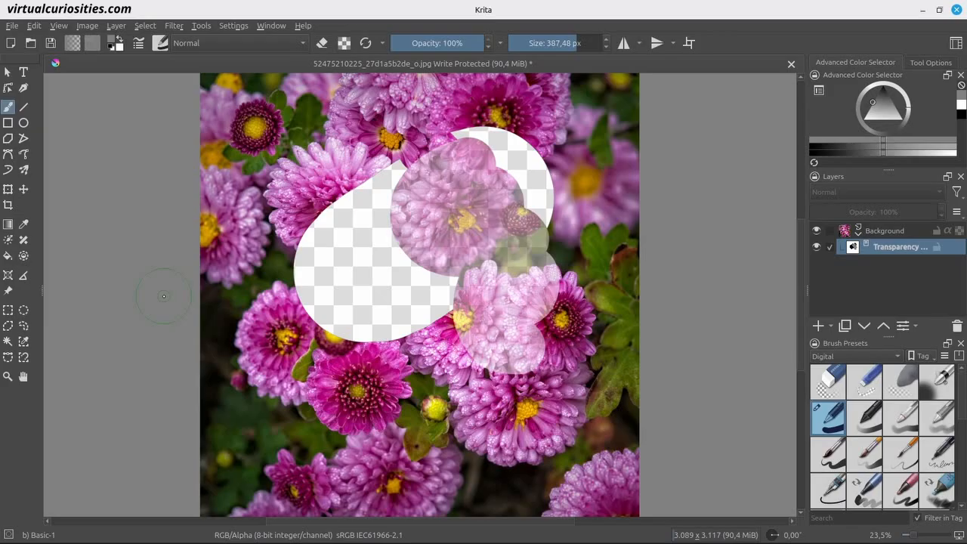
Clear the whole transparency mask to black and invert it to white
click(35, 26)
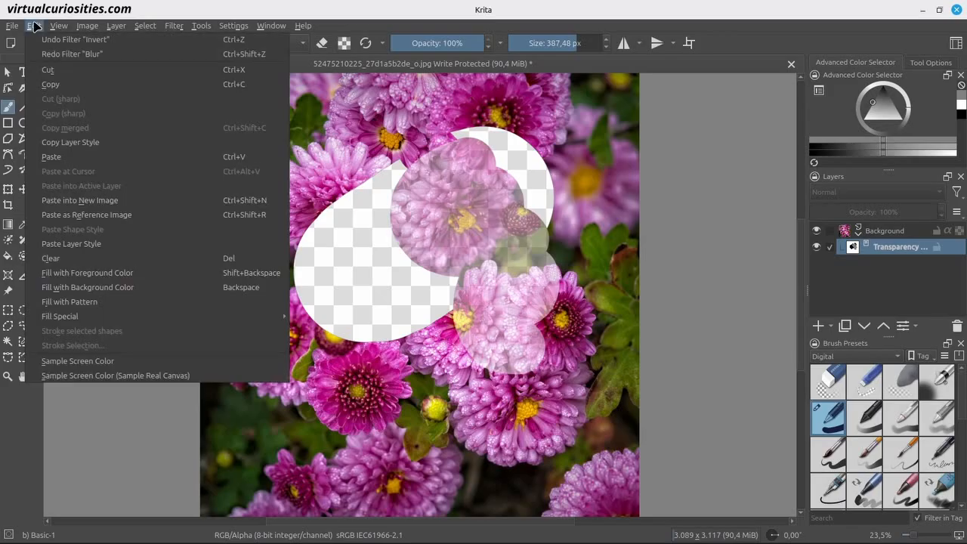
click(180, 259)
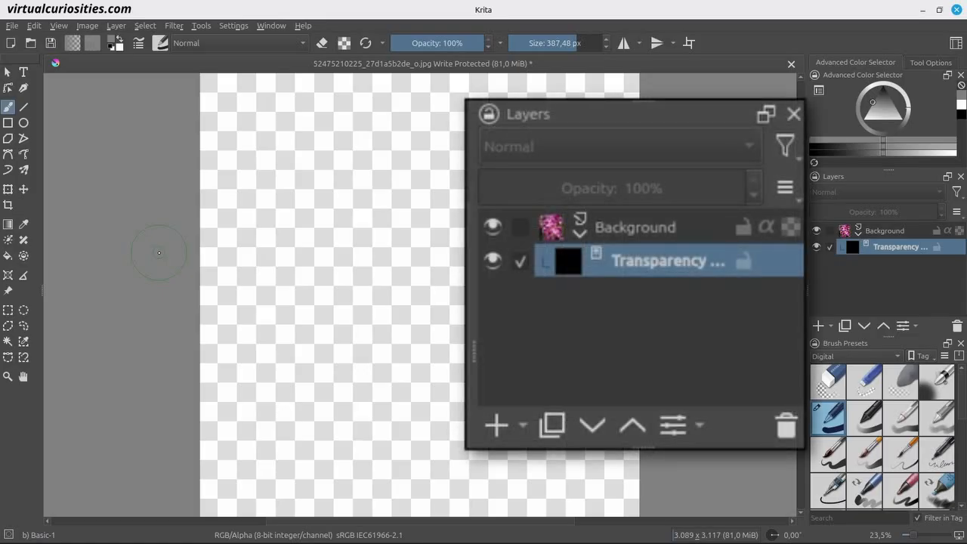
key(ctrl+i)
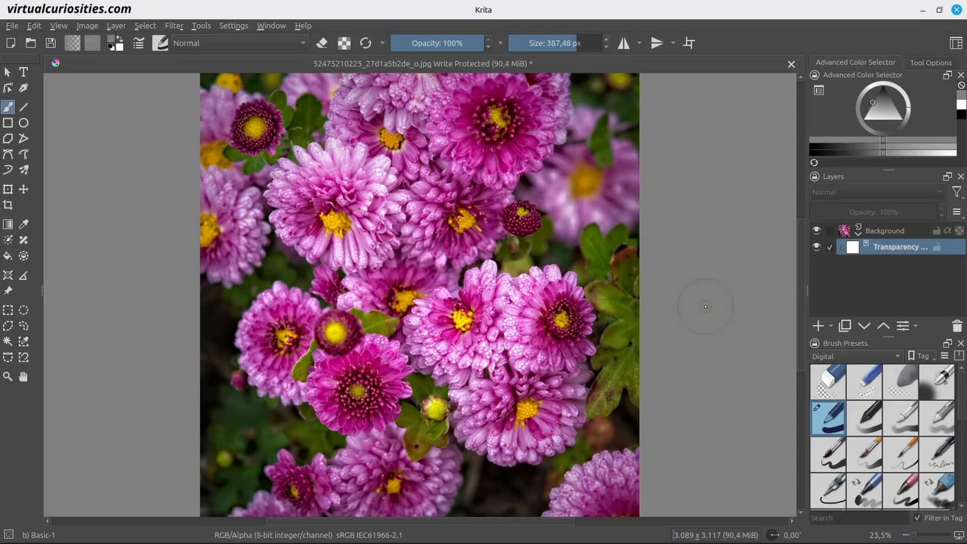
Clear the transparency mask again and paint a stroke over the central flowers
key(Delete)
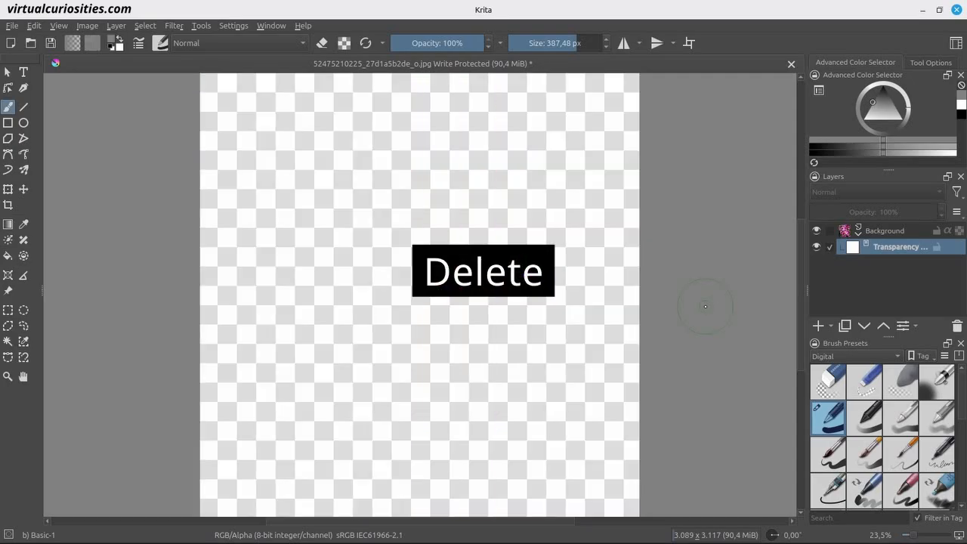
mouse_move(483, 163)
mouse_down()
mouse_move(393, 294)
mouse_move(476, 227)
mouse_move(413, 237)
mouse_up()
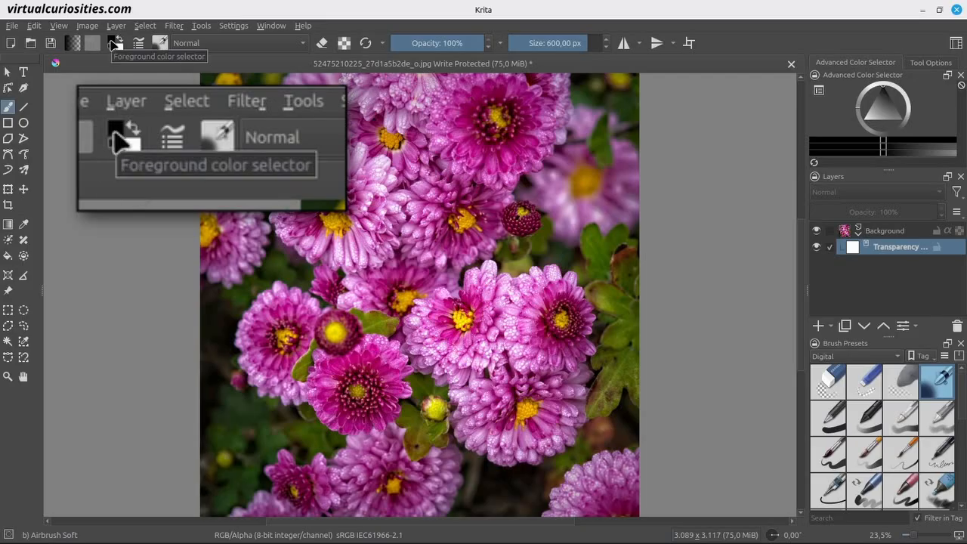
Set the foreground color to a gray with an HSV value of 50% and fill the transparency mask with it
click(113, 44)
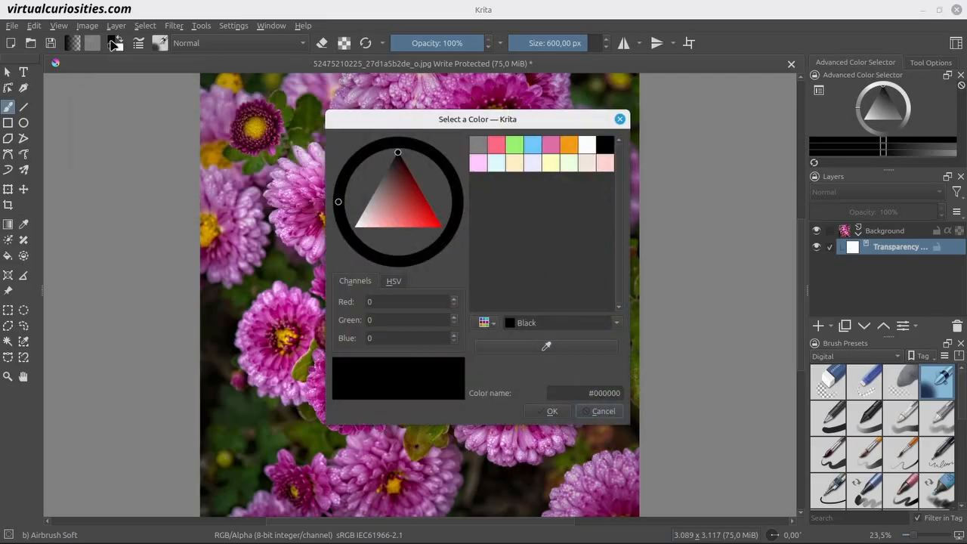
click(404, 282)
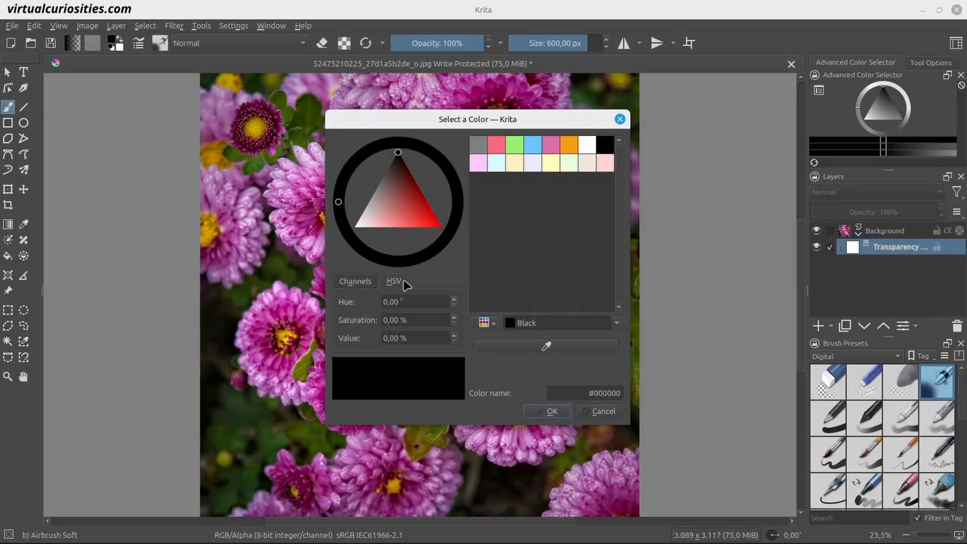
double_click(422, 338)
text(50)
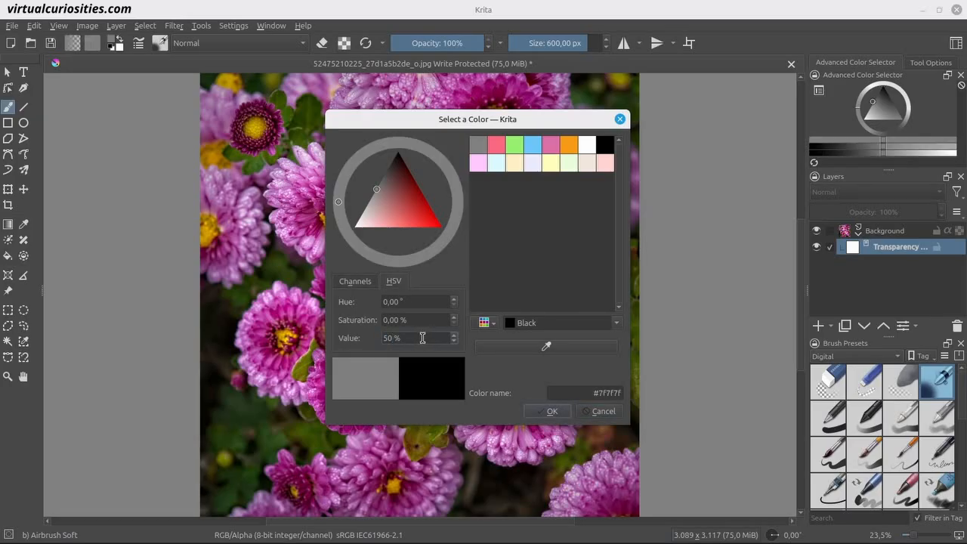
click(366, 282)
click(392, 283)
click(551, 412)
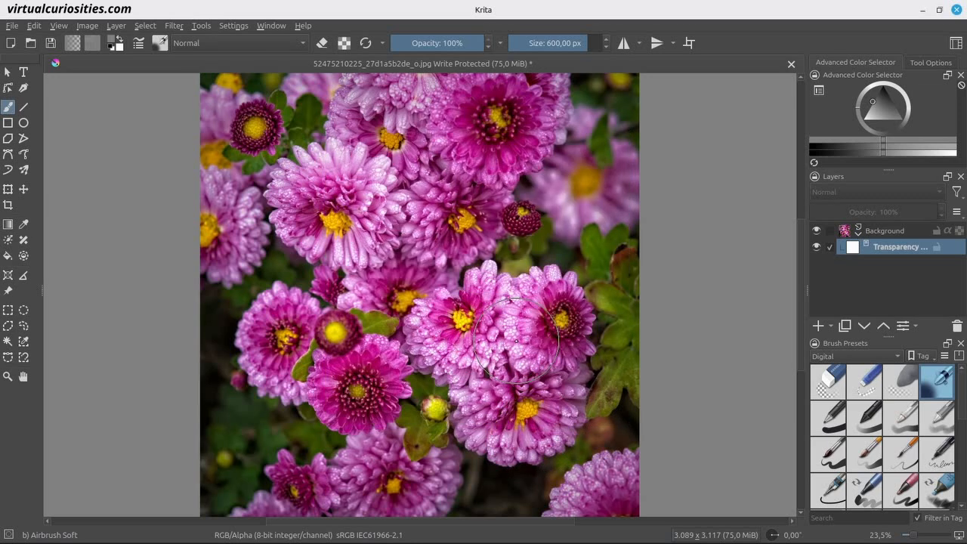
click(34, 26)
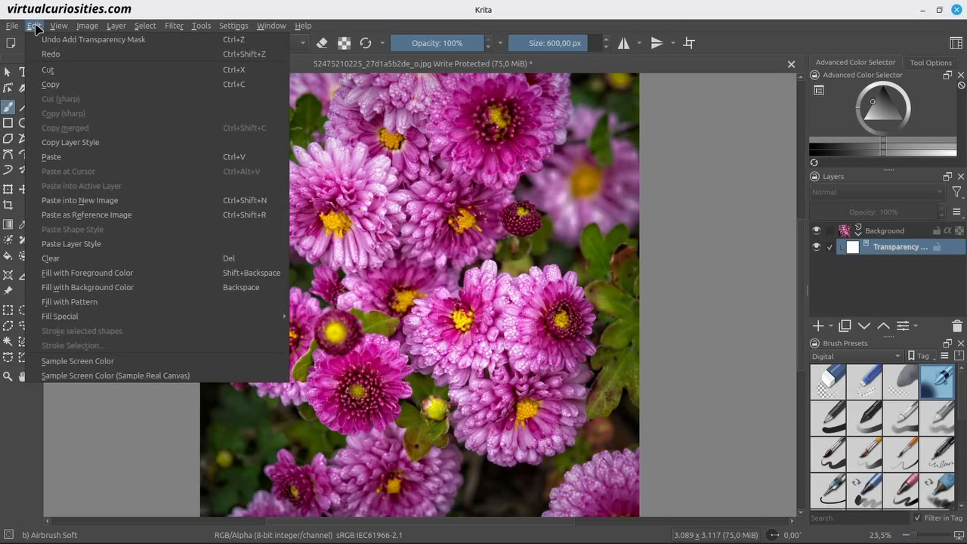
click(285, 273)
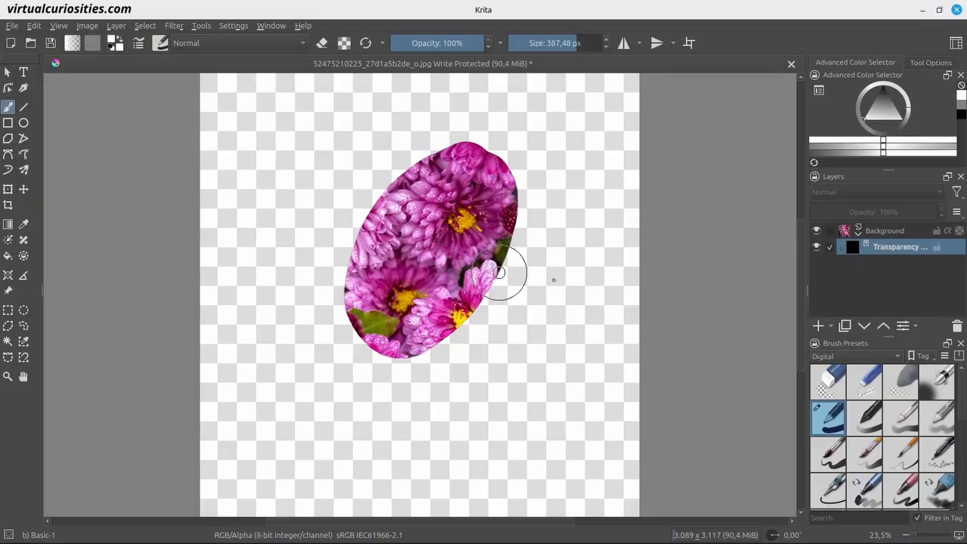
Clear the mask and reveal a soft-edged round area of the central flowers with white, using the Airbrush Soft preset at 1000 px
click(937, 381)
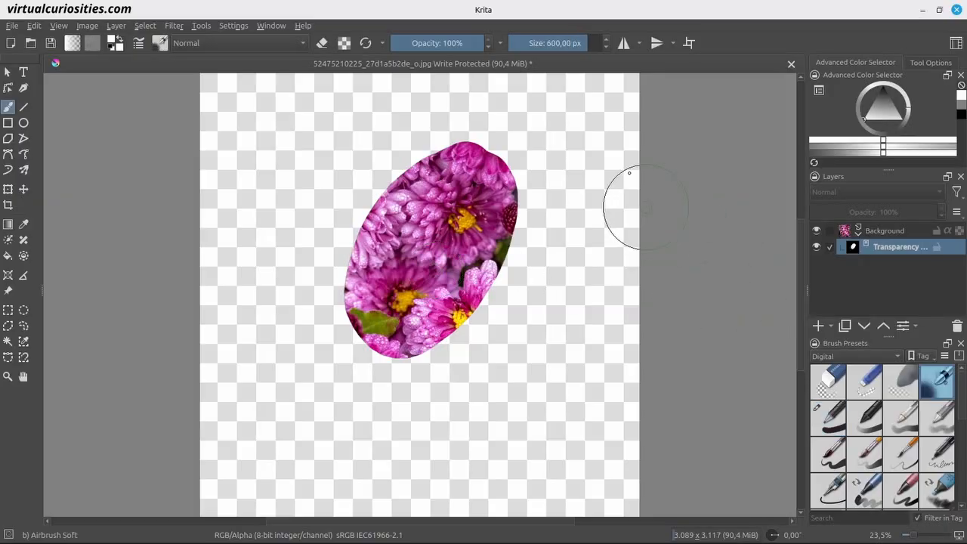
key(Delete)
drag(587, 43, 605, 44)
mouse_move(407, 201)
mouse_down()
mouse_move(401, 349)
mouse_move(494, 201)
mouse_move(372, 244)
mouse_move(489, 287)
mouse_move(356, 204)
mouse_move(501, 296)
mouse_move(347, 274)
mouse_move(526, 191)
mouse_move(430, 350)
mouse_move(385, 190)
mouse_move(445, 361)
mouse_move(352, 244)
mouse_up()
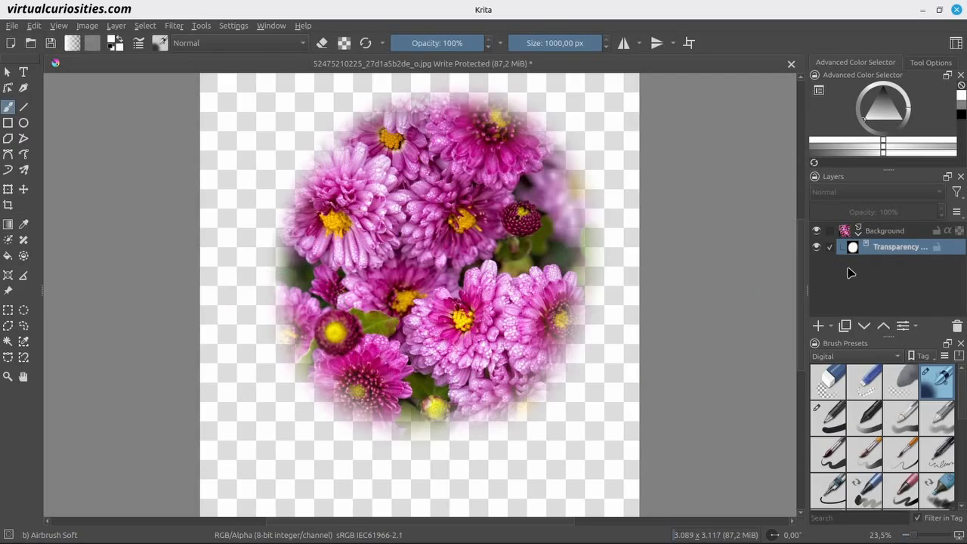
Add a white fill layer and place it below the Background layer
click(885, 230)
click(832, 326)
click(836, 415)
drag(882, 235, 862, 295)
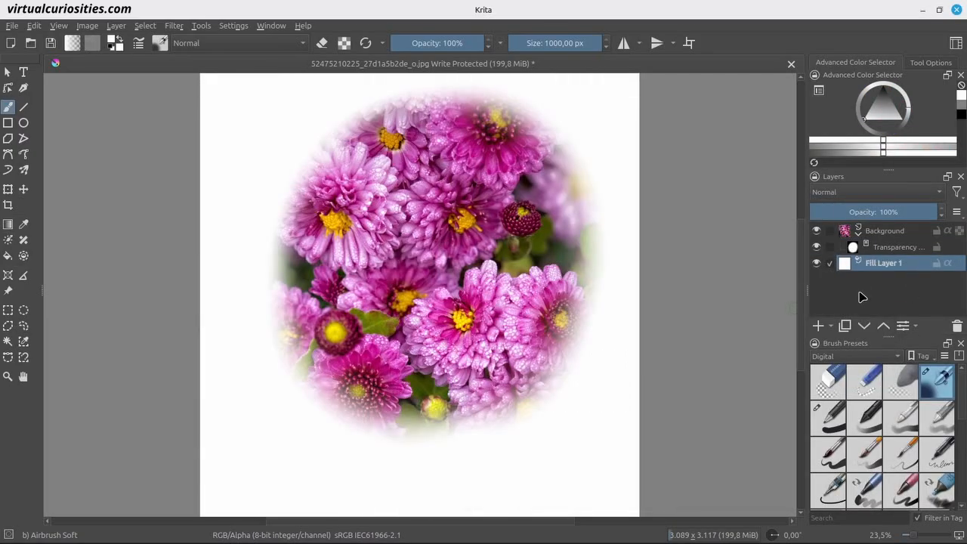
Compare the image with the fill layer and the Background layer each hidden and shown
click(816, 263)
click(816, 263)
mouse_move(884, 247)
mouse_down()
mouse_move(915, 273)
mouse_move(884, 233)
mouse_up()
click(817, 231)
click(817, 231)
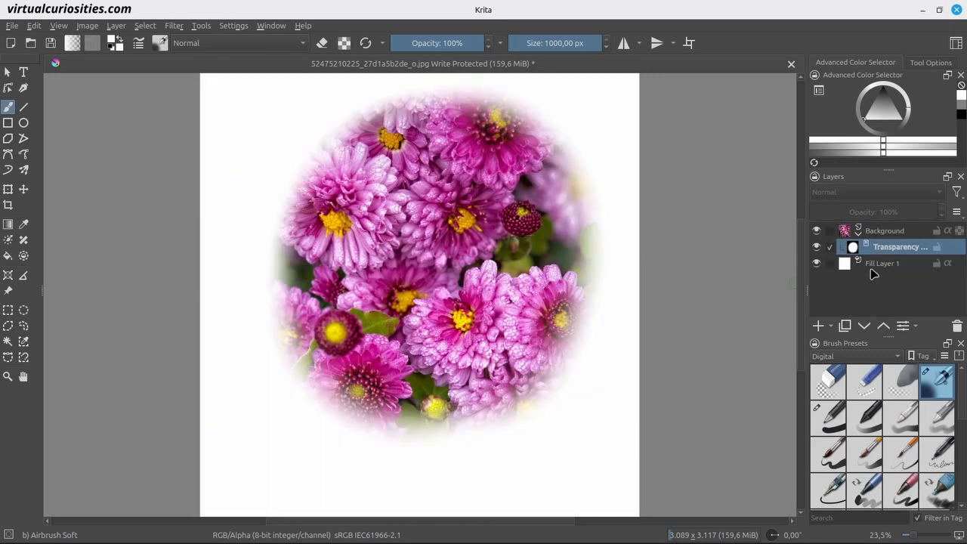
Group the Background and fill layers, with the transparency mask applied to the whole group
mouse_move(872, 274)
mouse_down()
mouse_move(870, 249)
mouse_move(878, 237)
mouse_move(892, 264)
mouse_move(902, 231)
mouse_move(879, 257)
mouse_up()
key(ctrl+g)
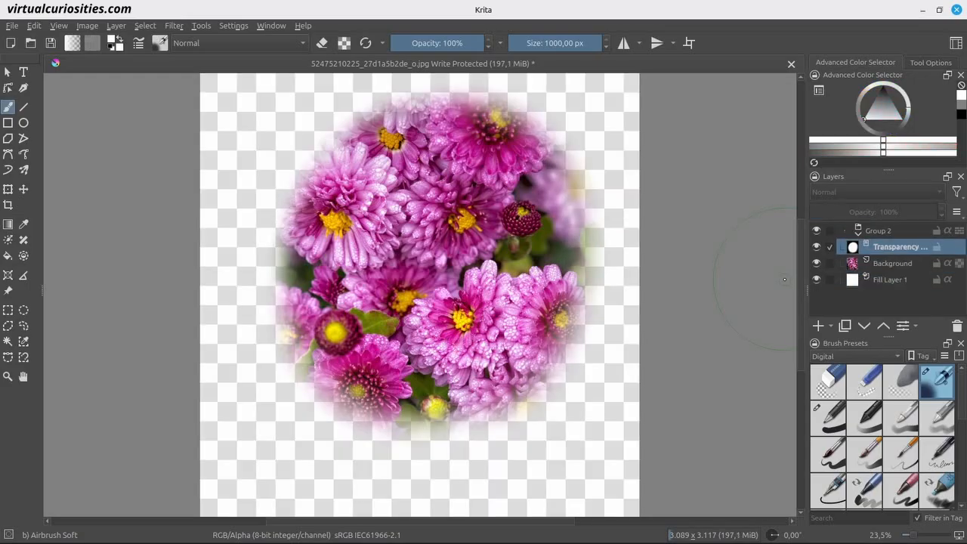
Adjust the opacity of the Background layer inside the masked group
click(894, 265)
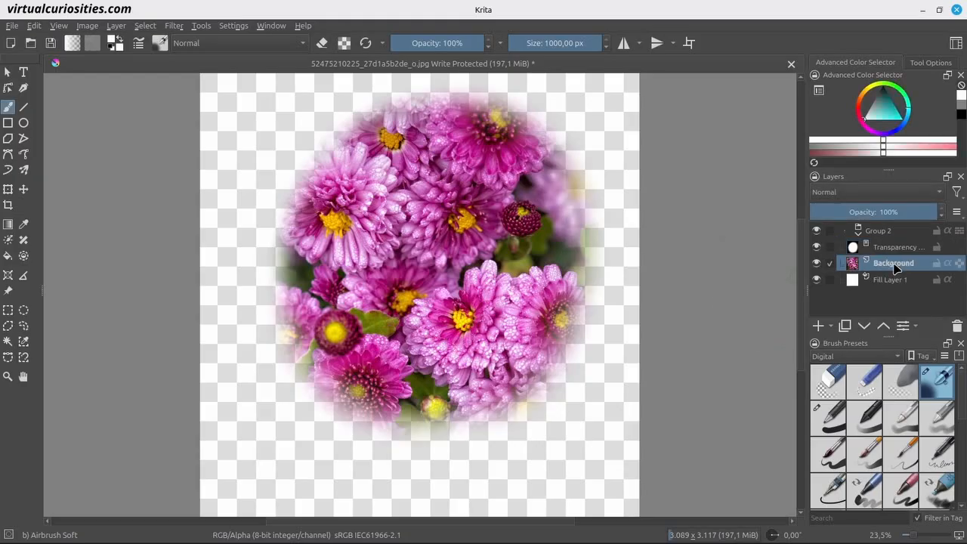
click(835, 211)
drag(834, 210, 881, 211)
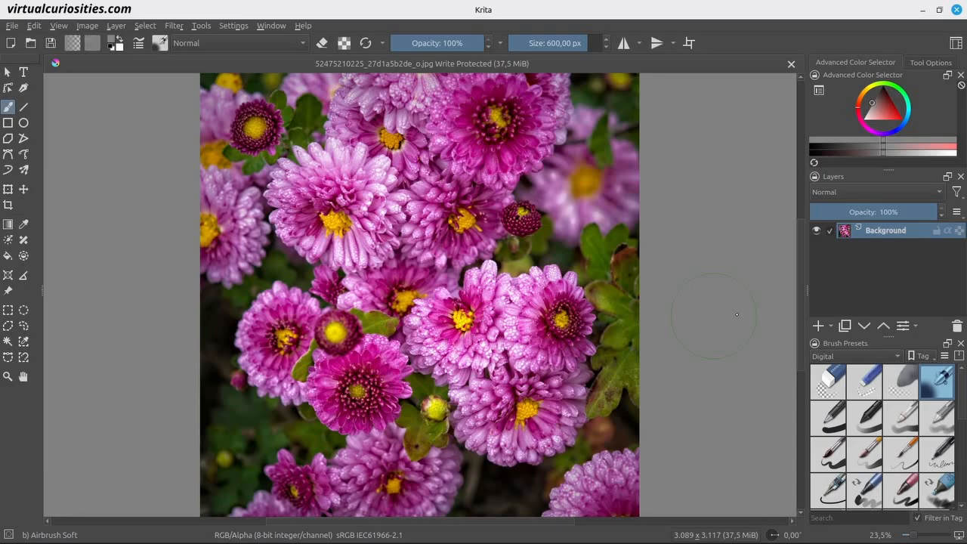
Add an empty transparency mask to the Background layer and delete it again
click(830, 326)
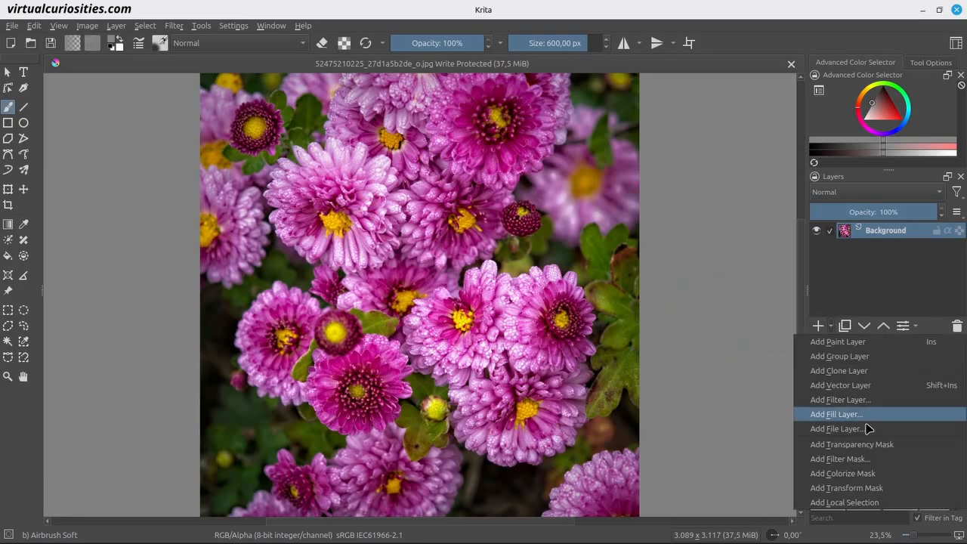
click(900, 445)
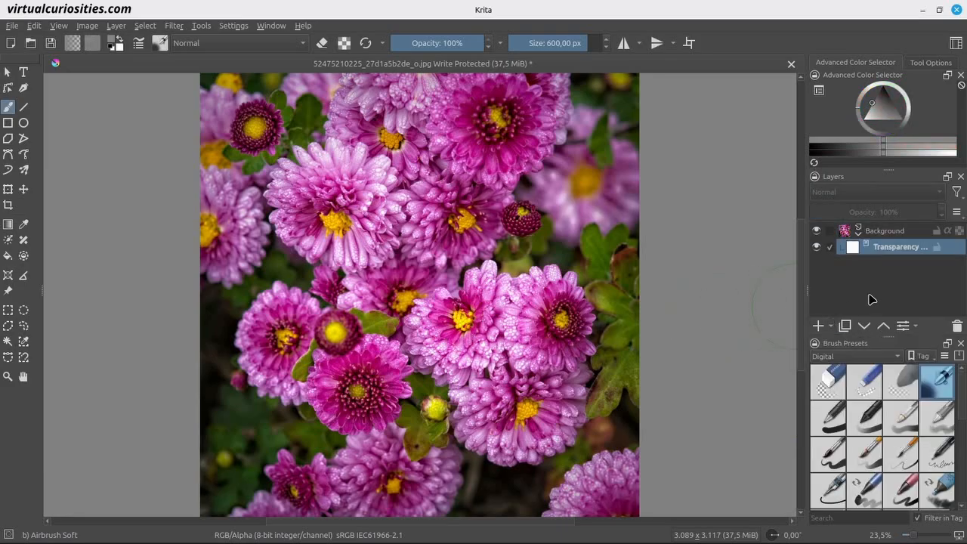
click(958, 325)
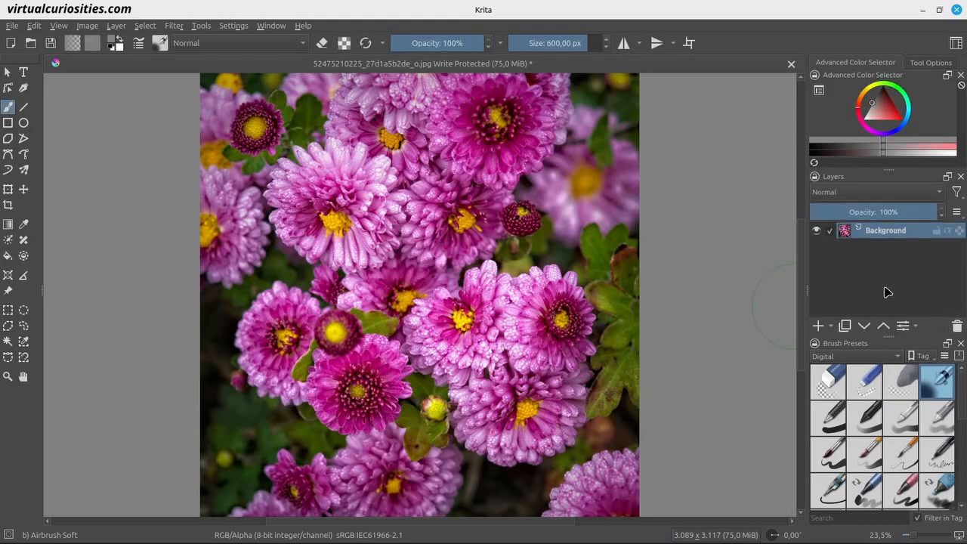
Make a rectangular selection about 2022 × 1572 px around the central flowers and add a transparency mask from it to the Background layer
click(7, 311)
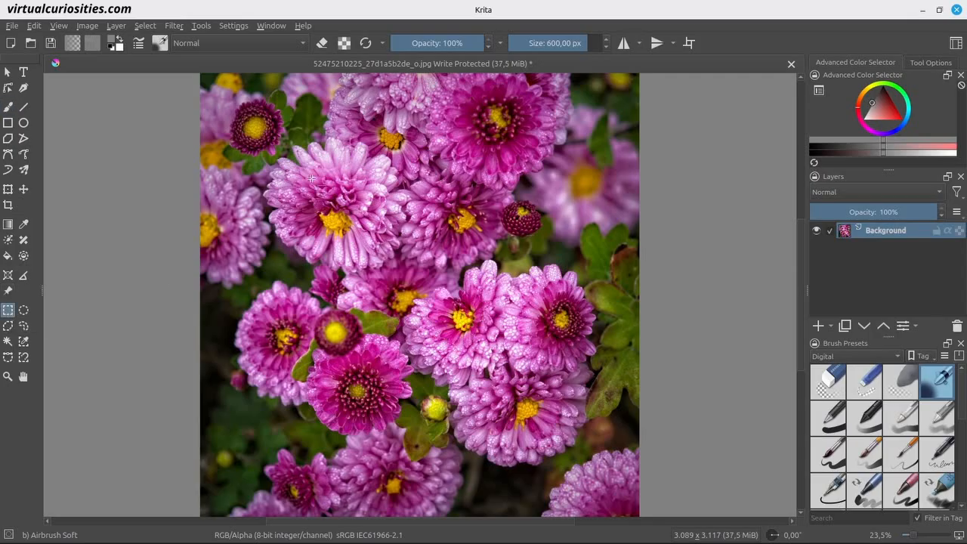
drag(292, 155, 579, 378)
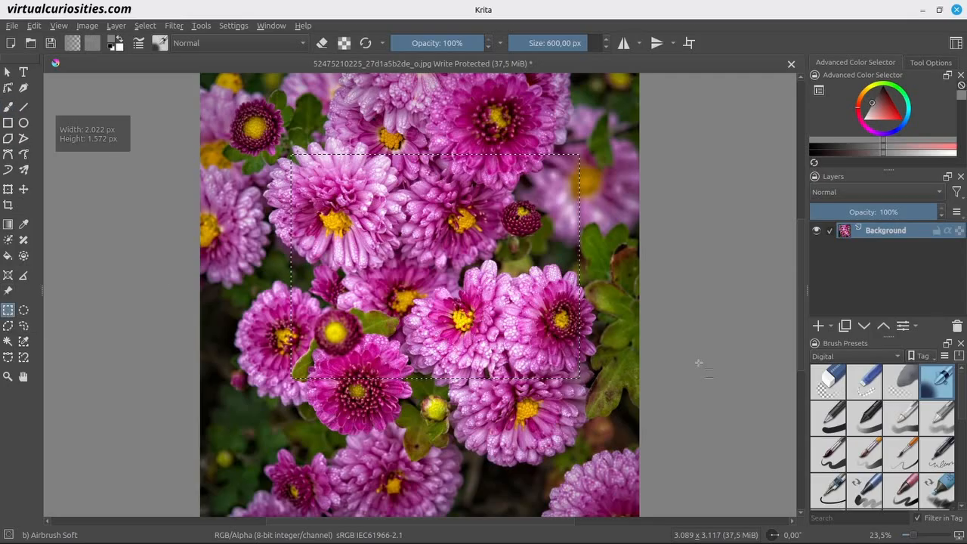
click(832, 326)
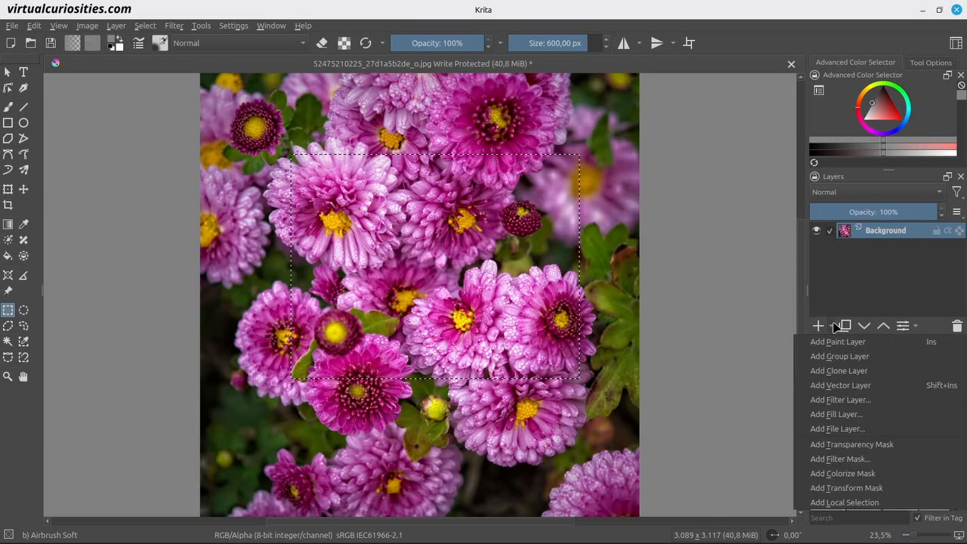
click(915, 446)
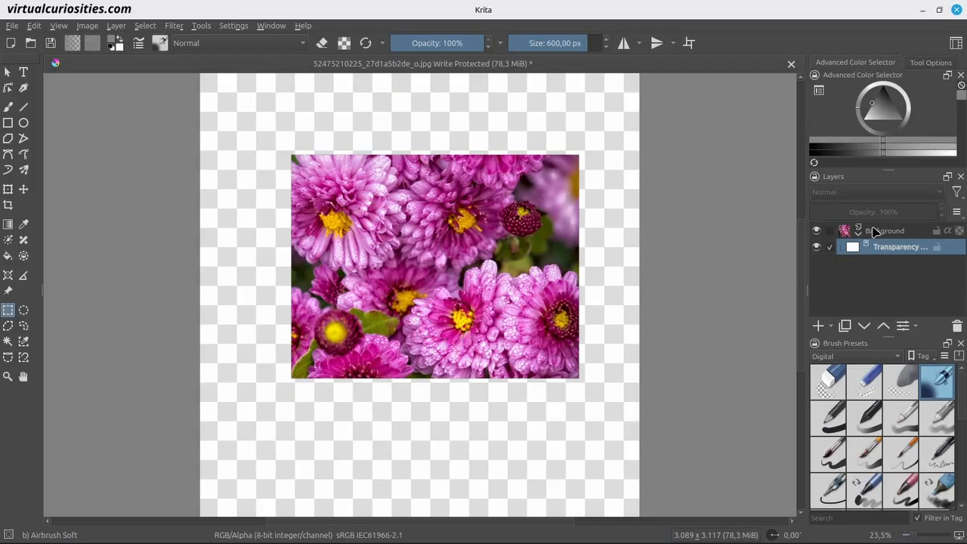
Add a second transparency mask to the Background layer and paint it black diagonally across the upper-right part of the visible rectangle
click(874, 231)
click(832, 325)
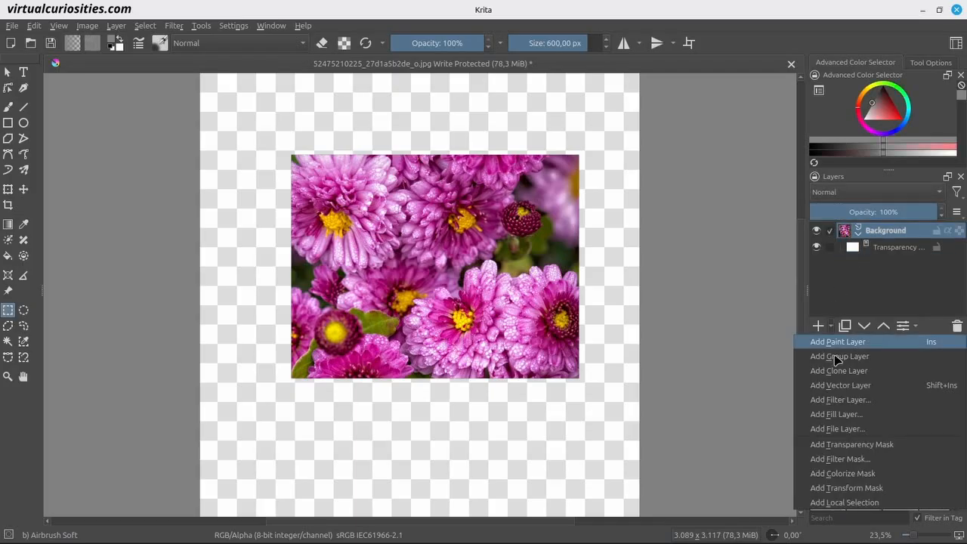
click(825, 445)
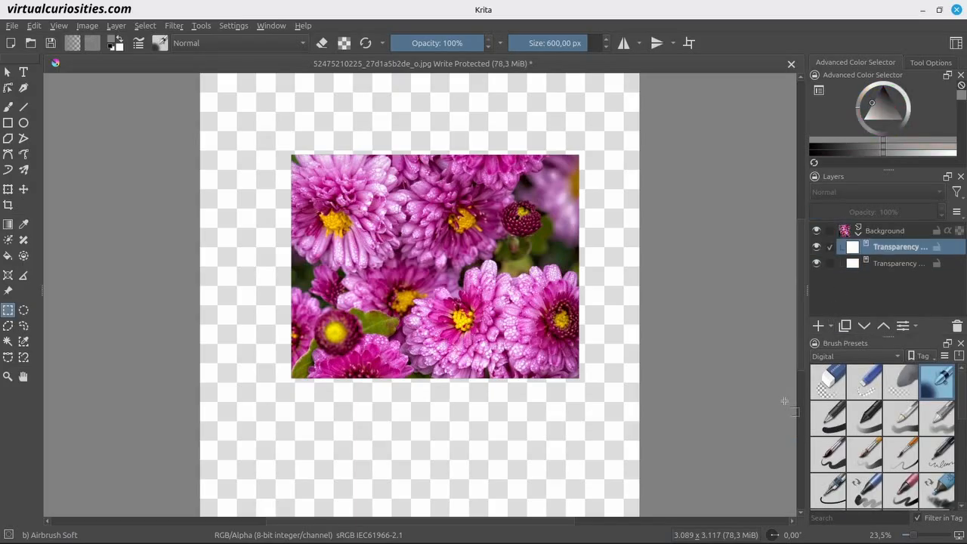
key(b)
click(881, 106)
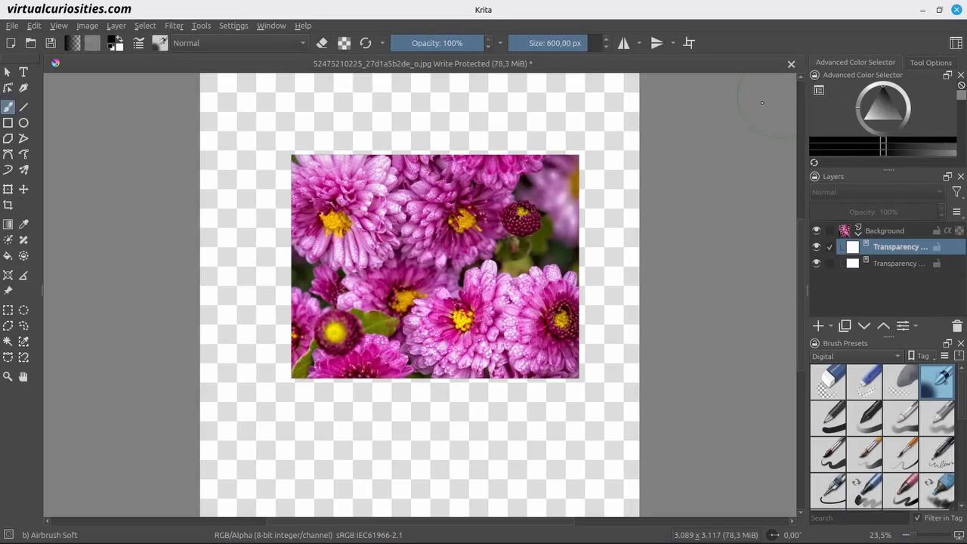
mouse_move(529, 134)
mouse_down()
mouse_move(583, 173)
mouse_move(586, 184)
mouse_move(510, 141)
mouse_move(586, 245)
mouse_move(470, 156)
mouse_move(614, 291)
mouse_move(452, 136)
mouse_move(592, 300)
mouse_move(401, 140)
mouse_move(578, 301)
mouse_up()
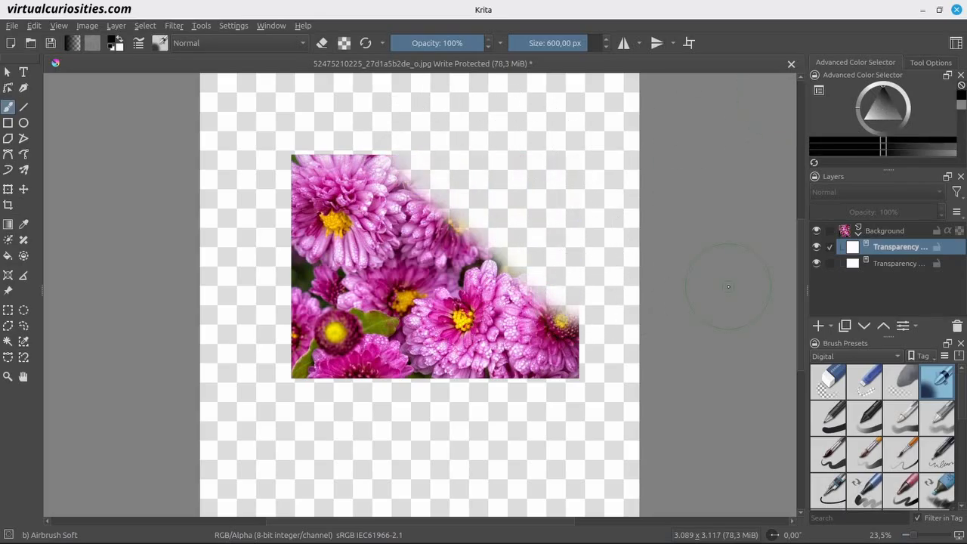
Compare the effect of the two transparency masks on the Background layer by hiding each one
click(817, 263)
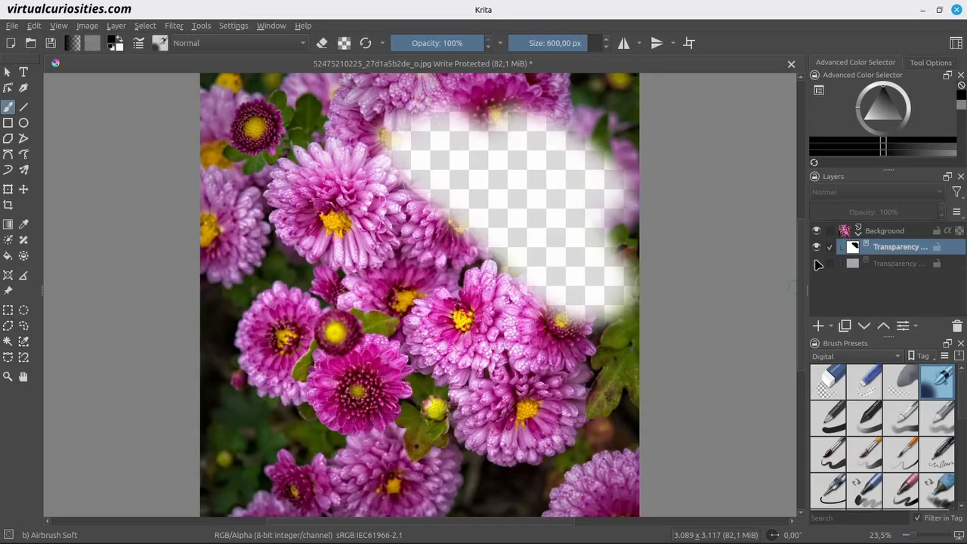
click(817, 263)
click(818, 247)
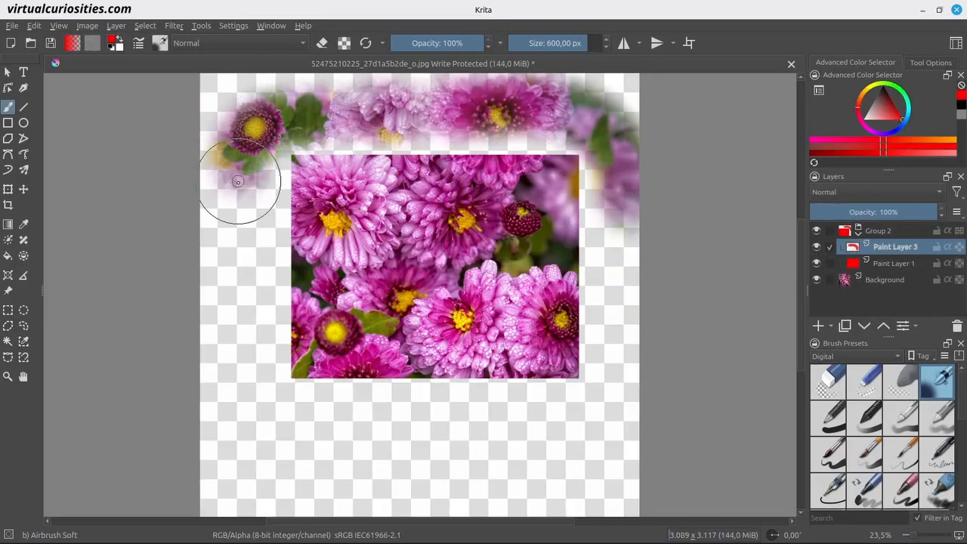
Extend the red stroke on Paint Layer 3 inside Group 2 down the left side and along the bottom of the image
mouse_move(249, 184)
mouse_down()
mouse_move(249, 427)
mouse_move(261, 456)
mouse_move(356, 475)
mouse_up()
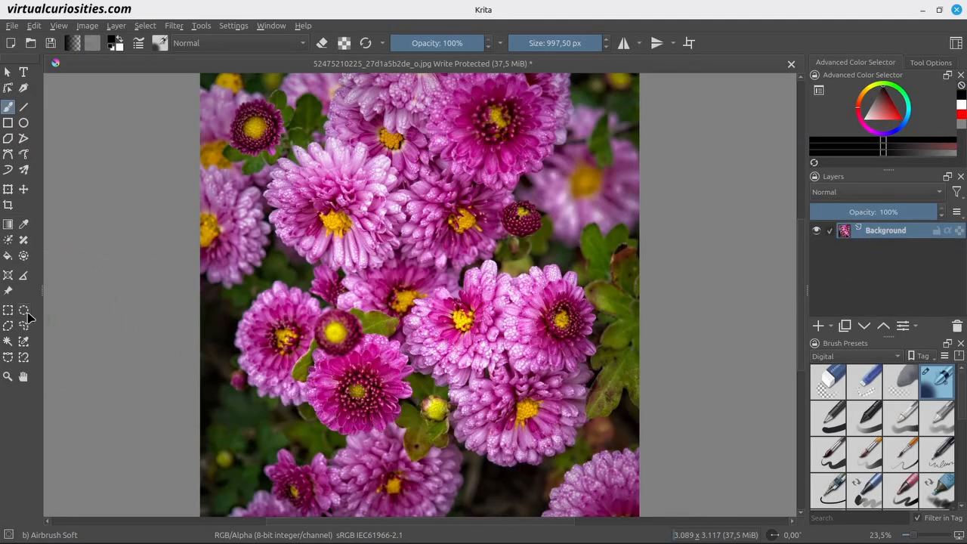
Make an elliptical selection about 1746 × 1771 px and add a Screentone fill layer with a pixel-based size of 100 px
click(25, 312)
drag(309, 161, 557, 413)
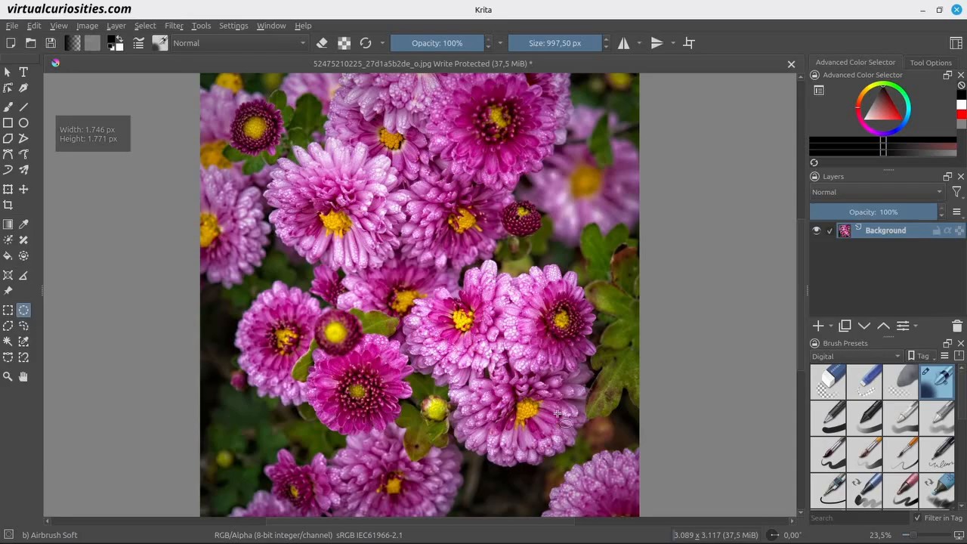
click(831, 326)
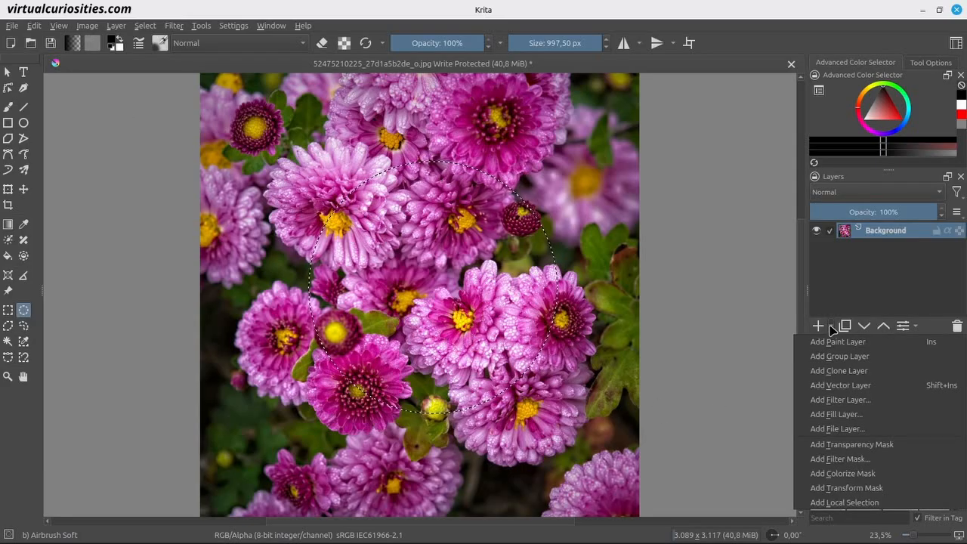
click(860, 415)
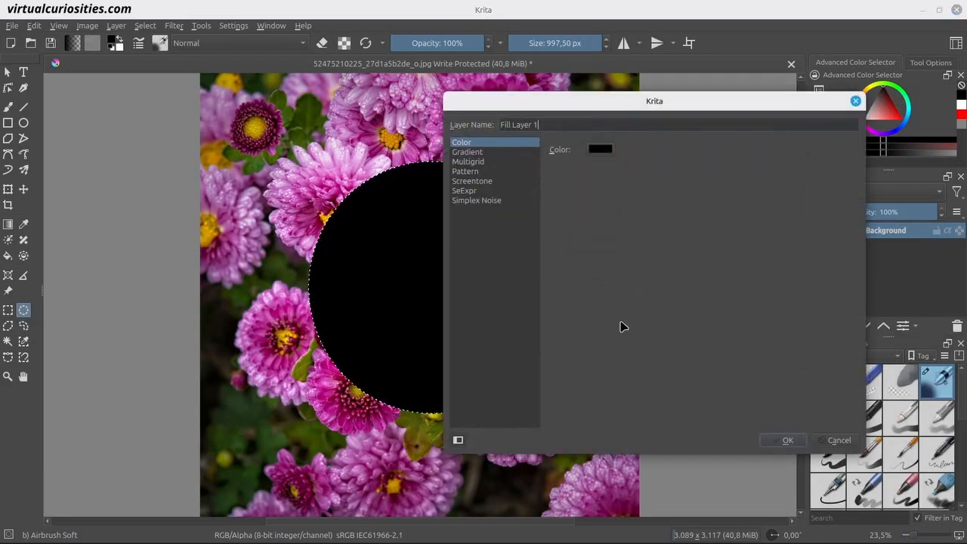
click(495, 183)
click(646, 146)
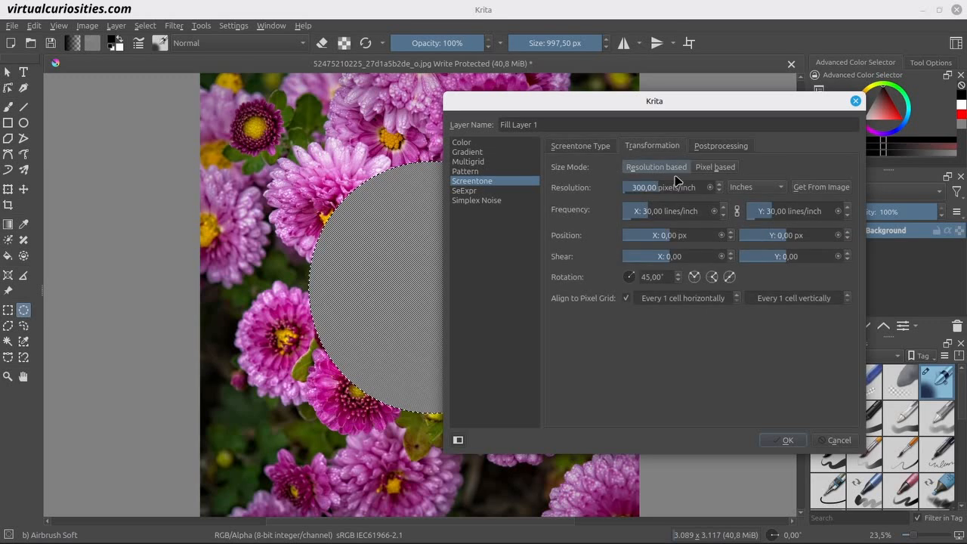
click(715, 167)
drag(699, 190, 734, 191)
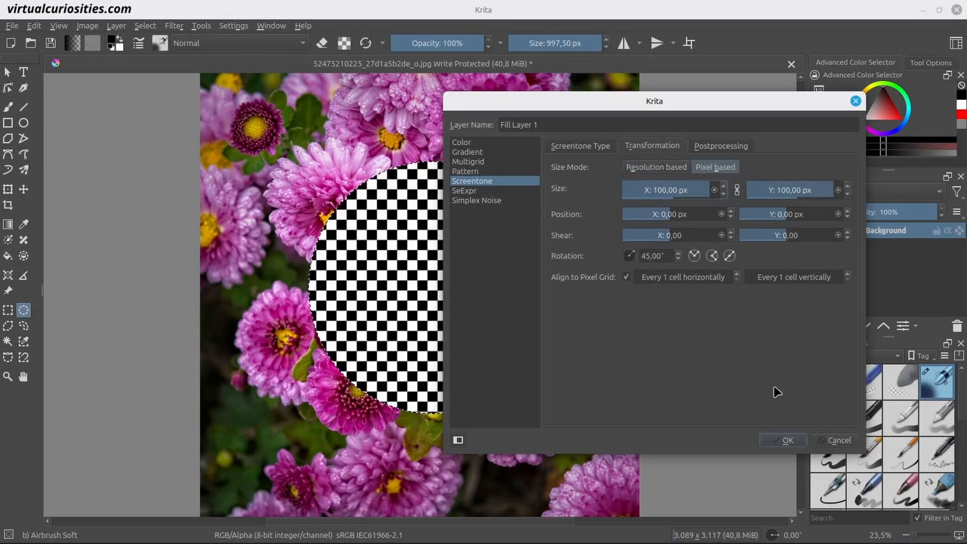
click(783, 440)
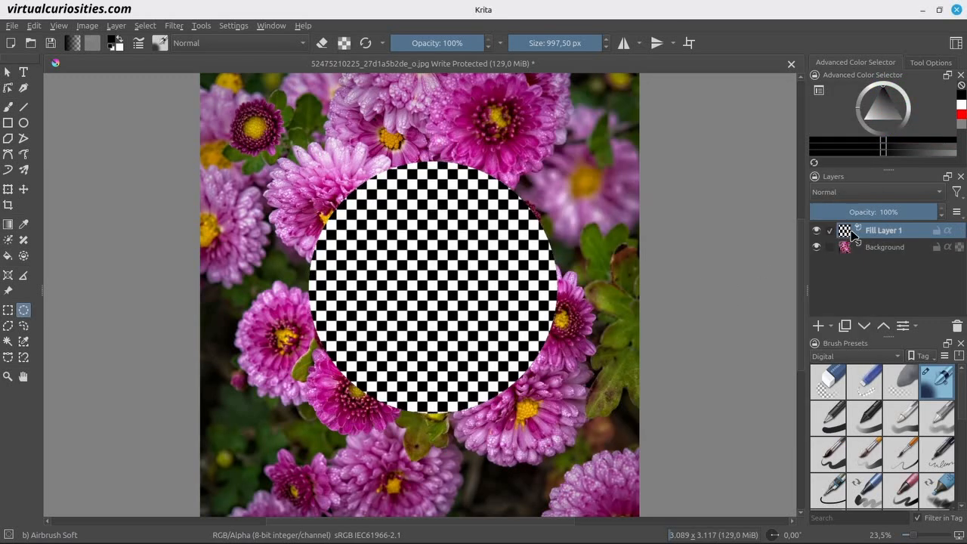
Paint white outside and black over the screentone circle on the fill layer, and delete the fill layer
key(b)
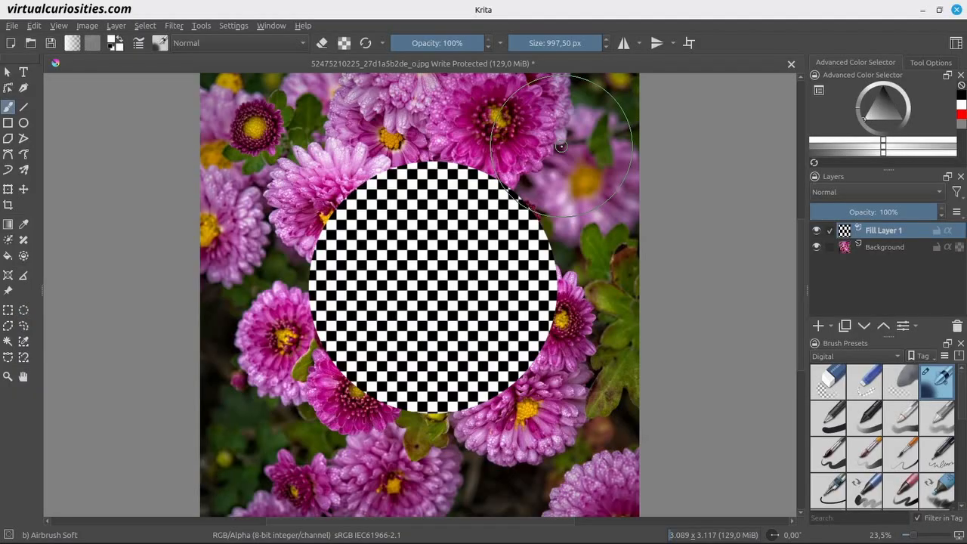
mouse_move(491, 132)
mouse_down()
mouse_move(560, 182)
mouse_move(571, 227)
mouse_up()
drag(873, 101, 883, 86)
mouse_move(529, 162)
mouse_down()
mouse_move(385, 253)
mouse_move(483, 333)
mouse_move(393, 363)
mouse_up()
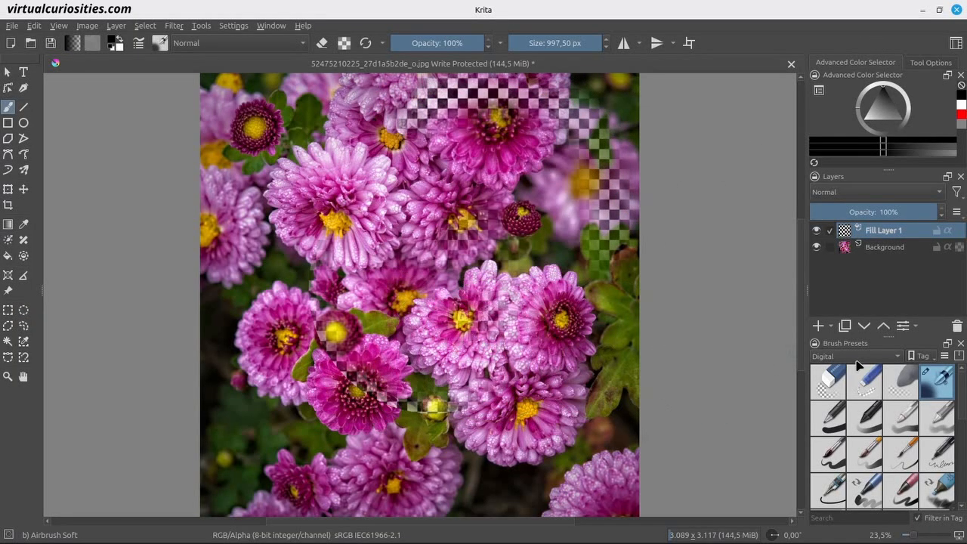
click(958, 326)
Make an elliptical selection around the central flowers and add a filter layer that desaturates the area inside it
click(24, 310)
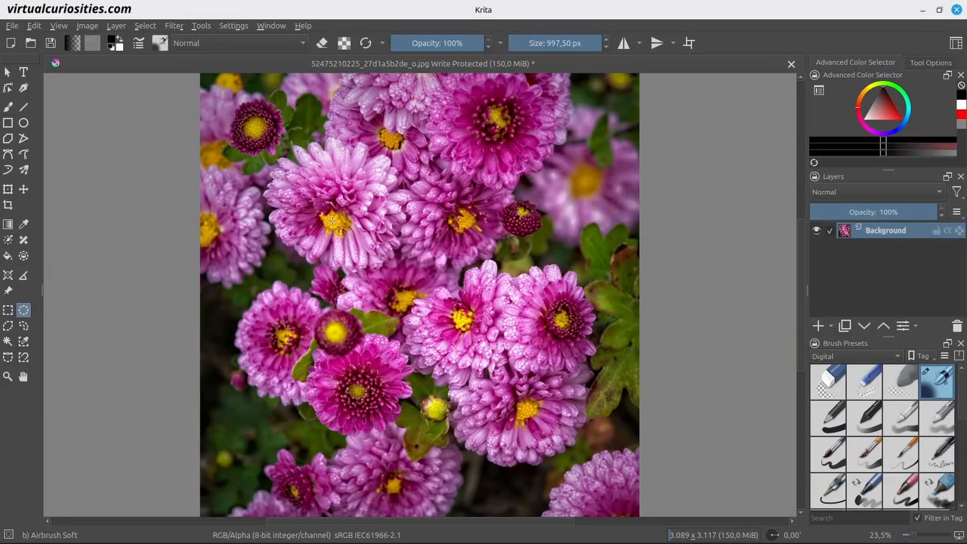
drag(281, 161, 574, 429)
click(831, 326)
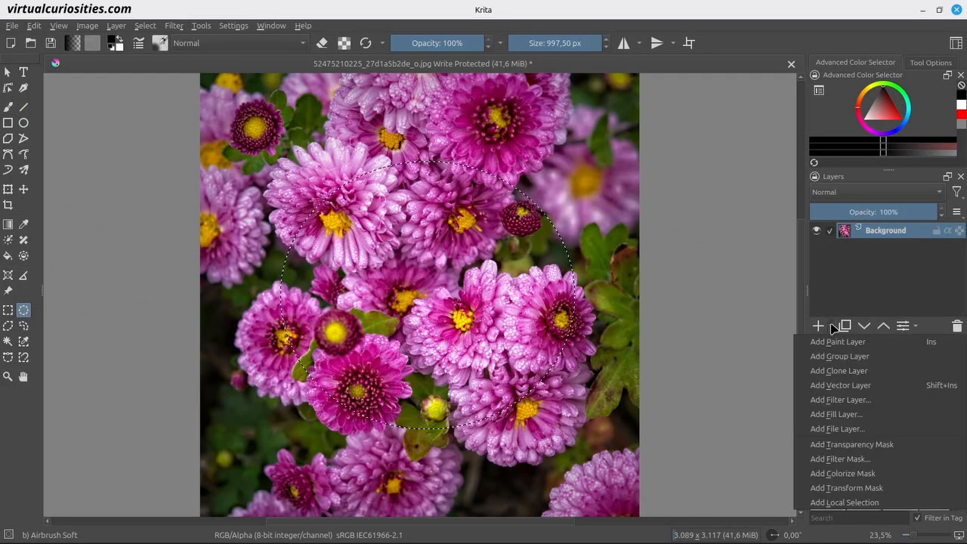
click(868, 399)
click(616, 400)
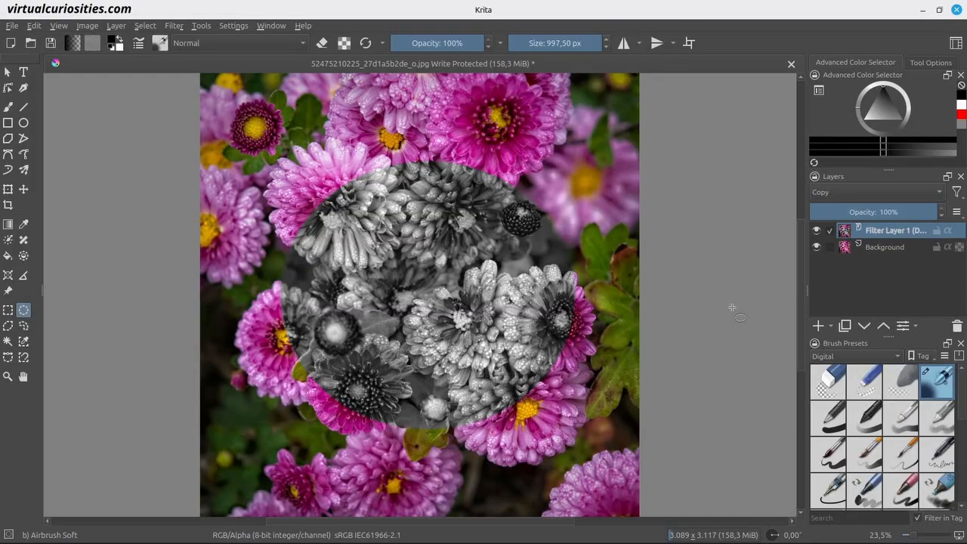
Brush black over the desaturated circle on the filter layer, and white back over the central flowers
key(b)
mouse_move(582, 227)
mouse_down()
mouse_move(505, 227)
mouse_move(461, 295)
mouse_move(355, 340)
mouse_up()
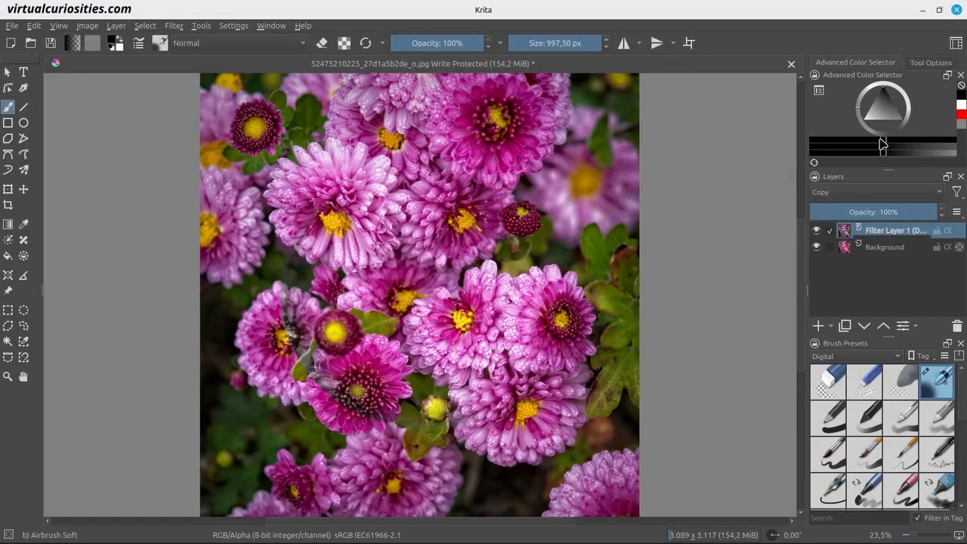
click(865, 119)
mouse_move(518, 221)
mouse_down()
mouse_move(582, 313)
mouse_move(430, 447)
mouse_up()
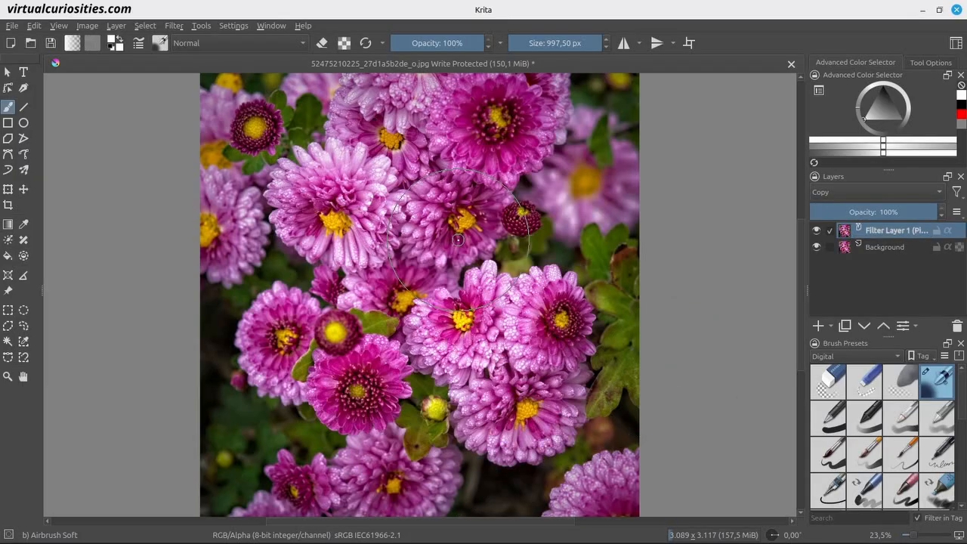
Brush white over the central flowers on the pixelizing filter layer and on Paint Layer 3 with Destination In blending in Group 2
mouse_move(408, 227)
mouse_down()
mouse_move(469, 317)
mouse_move(545, 302)
mouse_move(449, 208)
mouse_move(515, 299)
mouse_move(367, 382)
mouse_move(423, 250)
mouse_up()
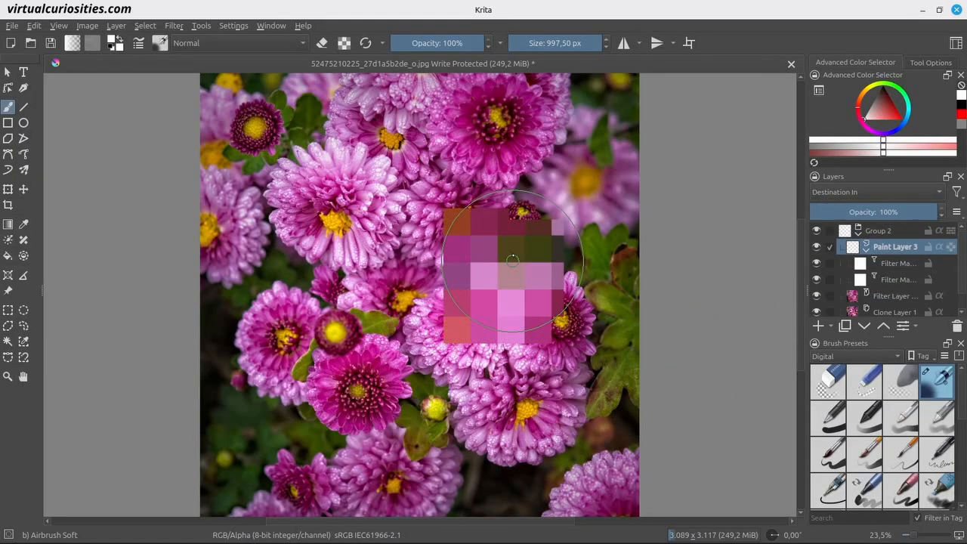
mouse_move(512, 260)
mouse_down()
mouse_move(469, 219)
mouse_move(345, 216)
mouse_move(352, 323)
mouse_move(401, 359)
mouse_up()
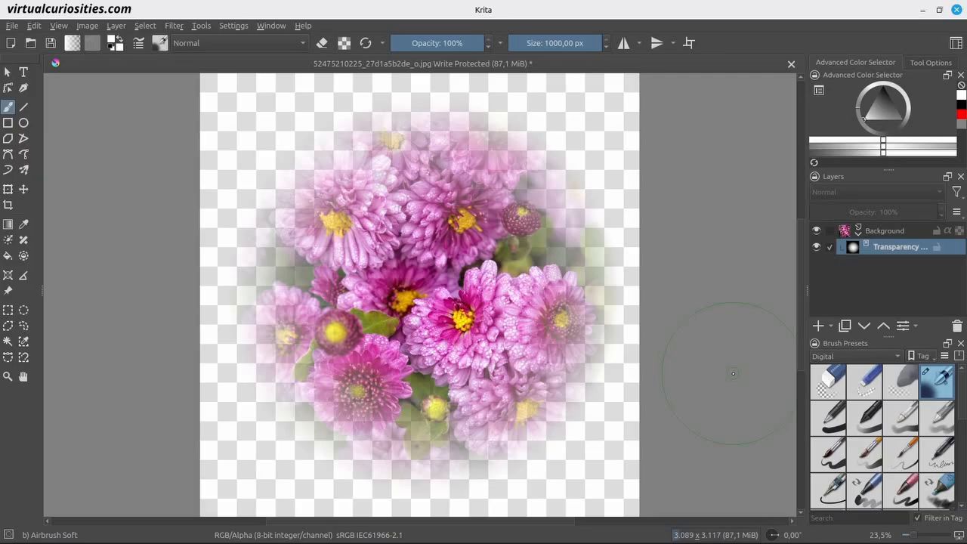
Write the soft circular transparency mask into the Background layer as alpha, and check the layer hidden and shown
right_click(881, 253)
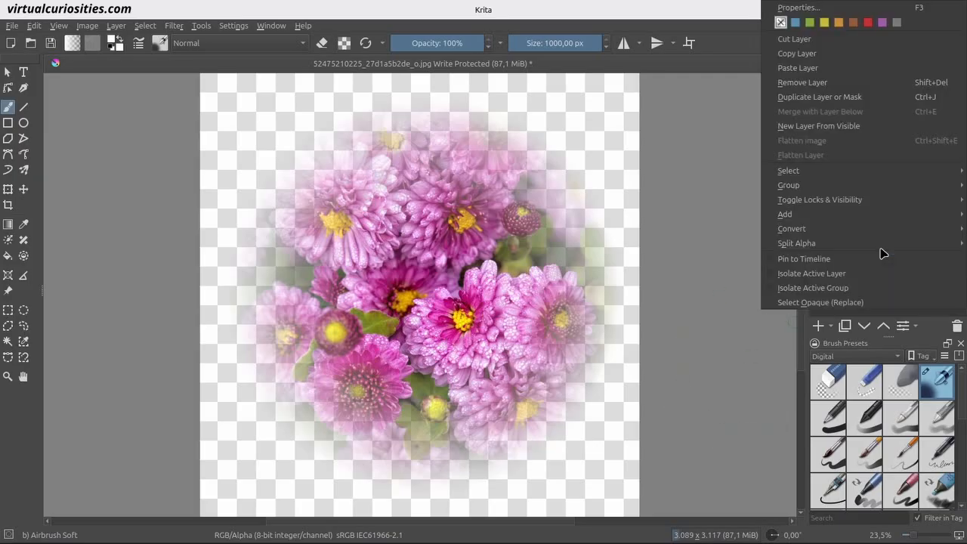
mouse_move(875, 249)
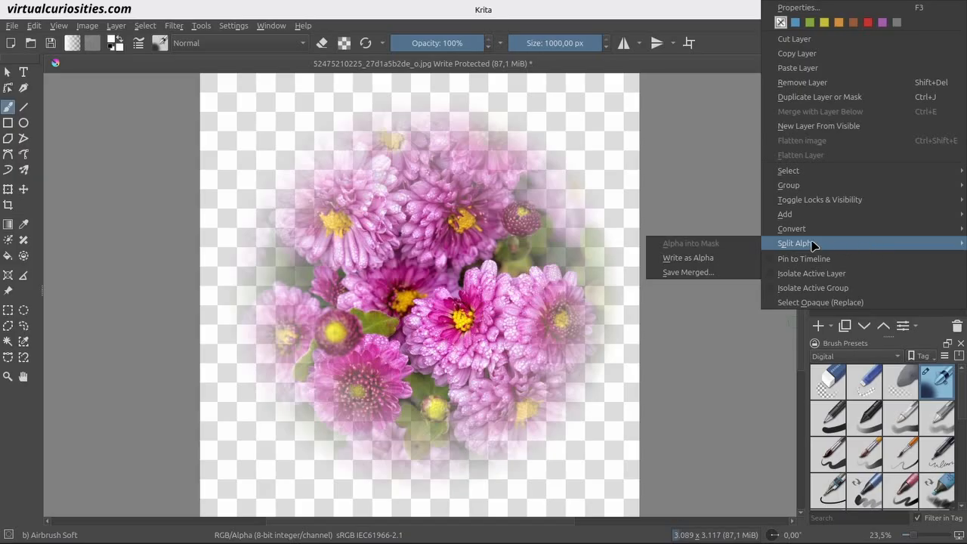
click(723, 264)
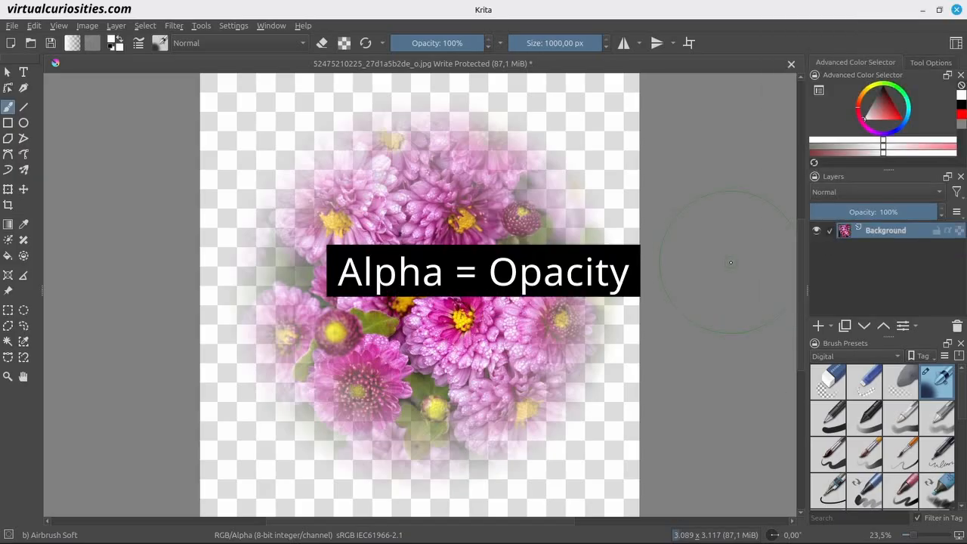
click(818, 233)
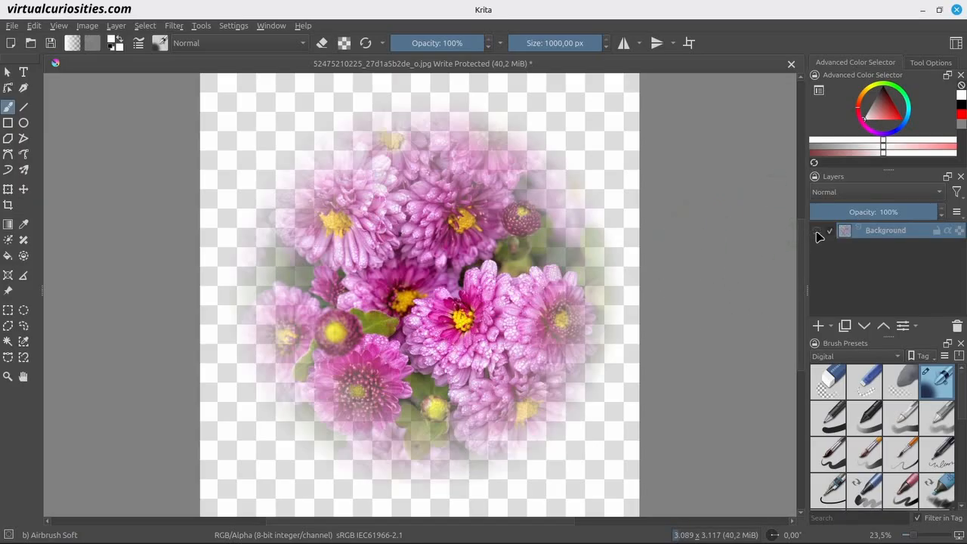
click(818, 233)
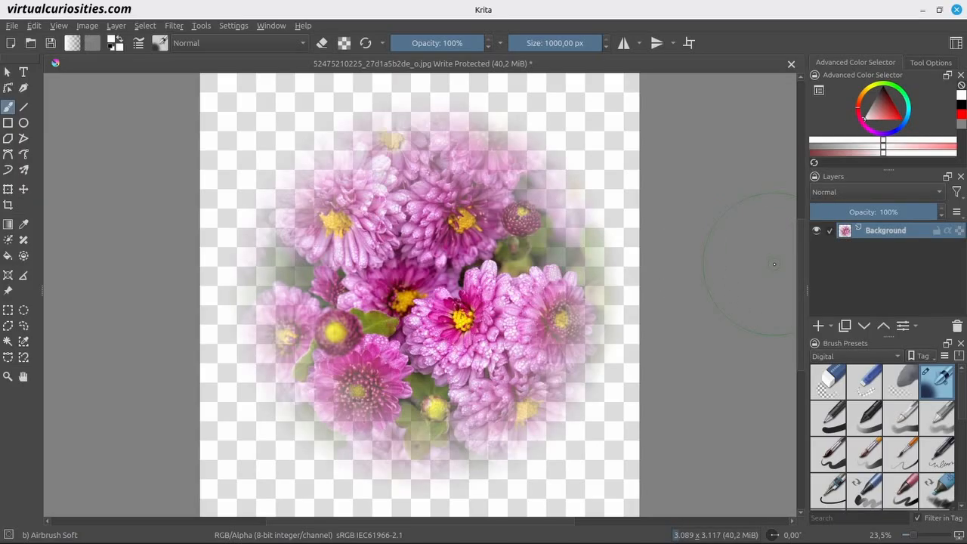
Split the Background layer's alpha into a transparency mask, and check the image with that mask hidden and shown
right_click(875, 236)
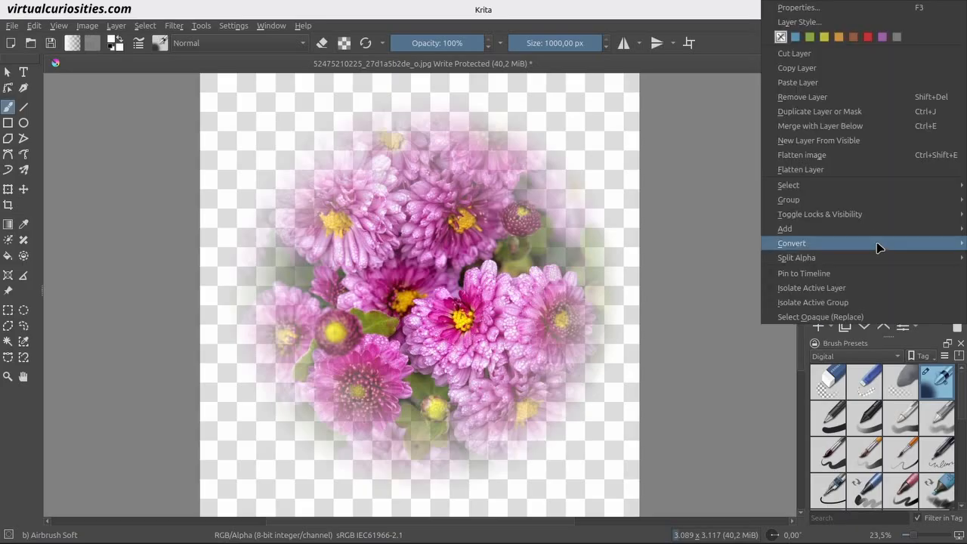
mouse_move(883, 261)
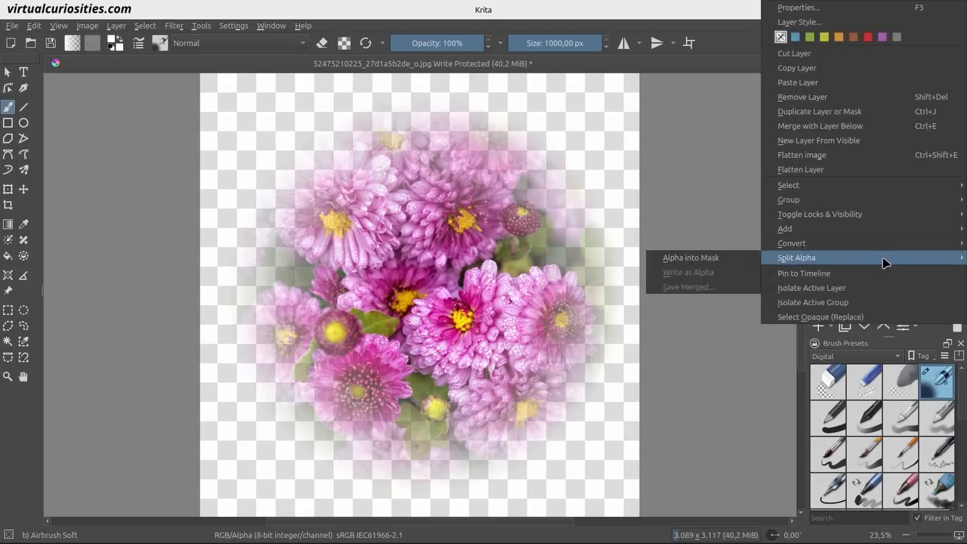
click(754, 261)
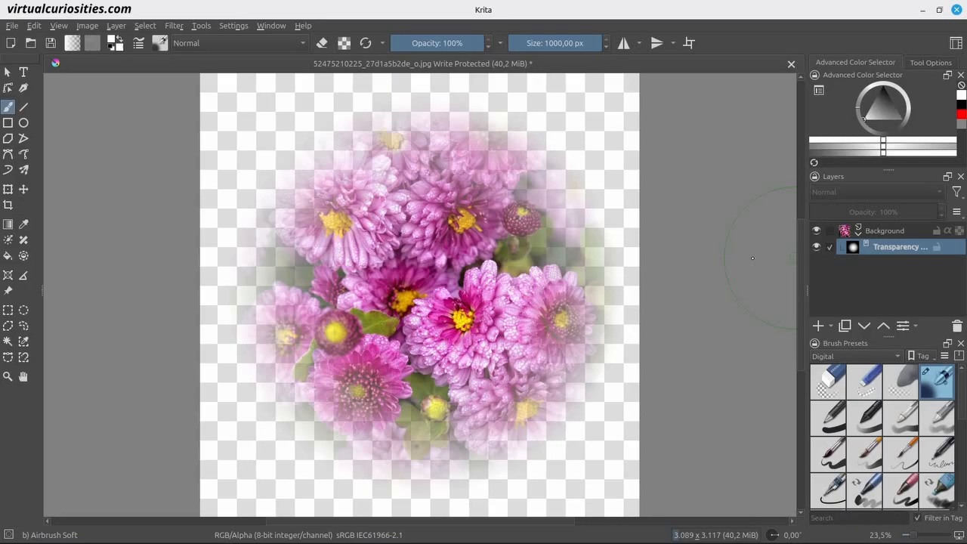
click(818, 248)
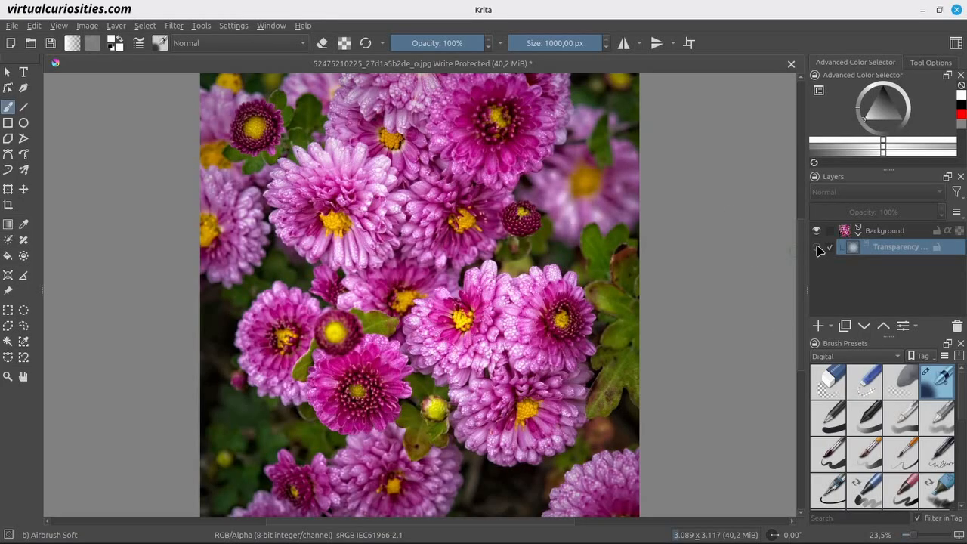
click(818, 248)
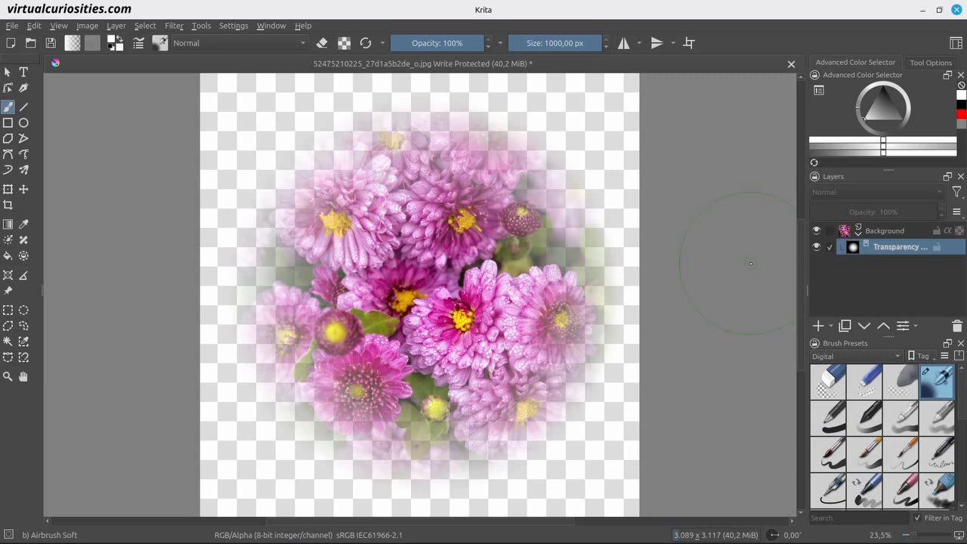
Paint a thick red zigzag across the flowers on Paint Layer 1, and split the Background's alpha into a transparency mask
mouse_move(195, 208)
mouse_down()
mouse_move(296, 216)
mouse_move(734, 295)
mouse_up()
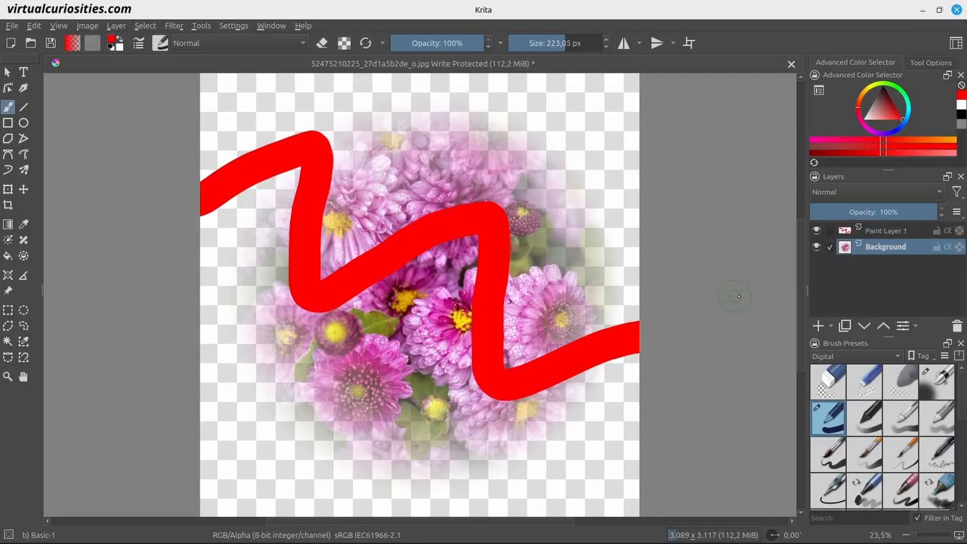
right_click(869, 253)
mouse_move(888, 258)
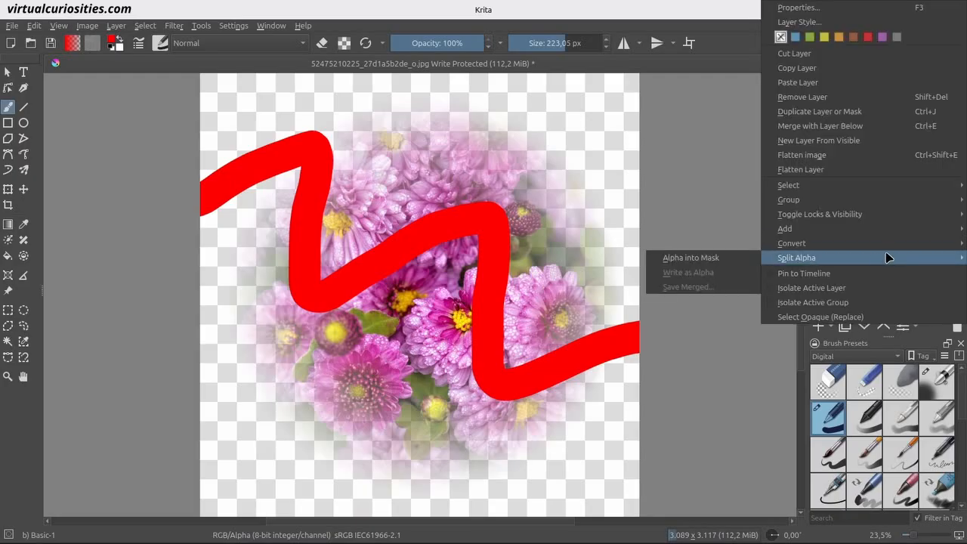
click(738, 258)
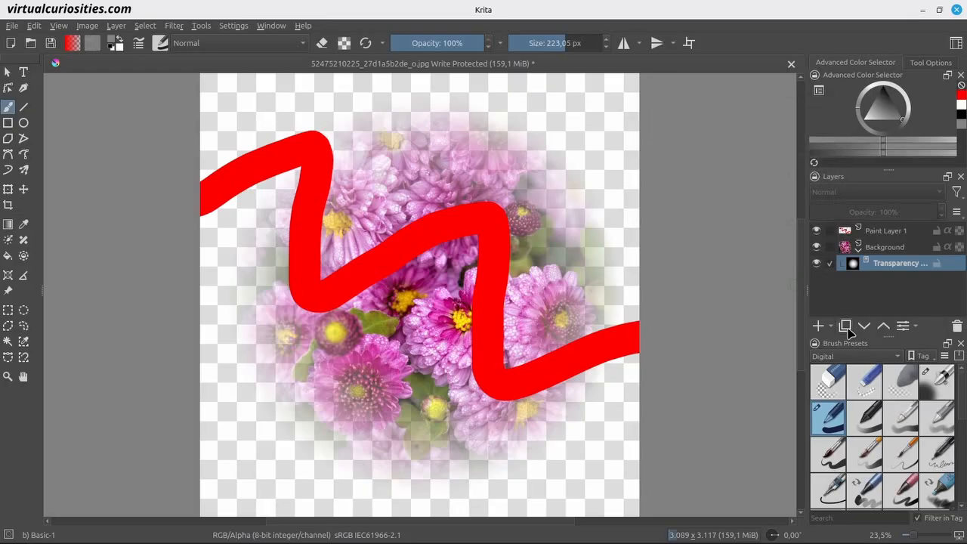
Duplicate the Background's transparency mask onto Paint Layer 1, and write the original mask into the Background as alpha
click(845, 326)
drag(880, 269, 909, 234)
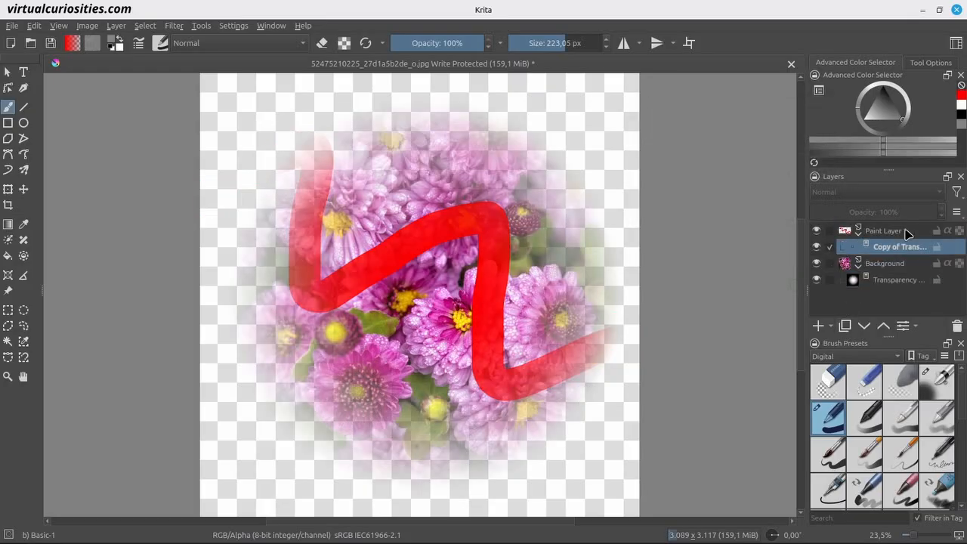
right_click(898, 282)
mouse_move(854, 251)
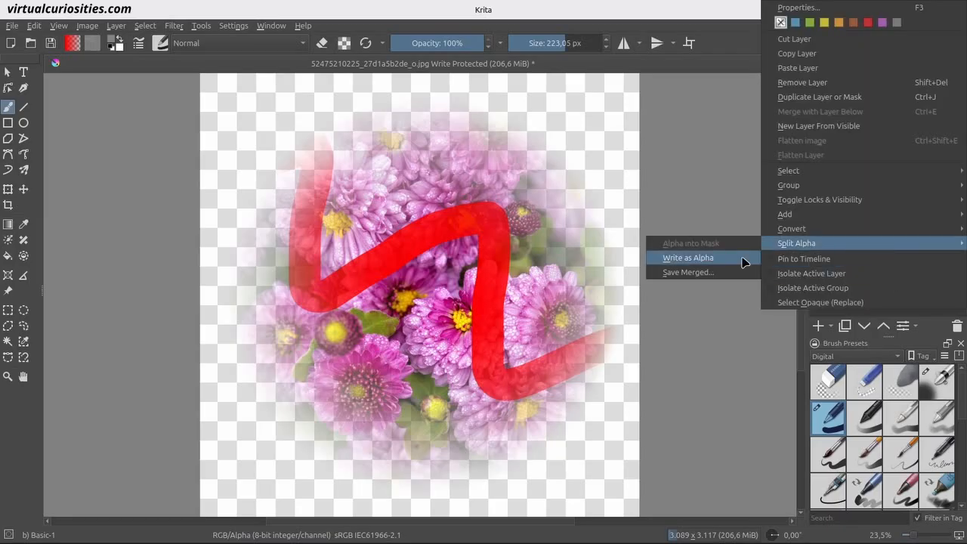
click(688, 258)
Write the copied transparency mask into Paint Layer 1 as alpha, and toggle the Background's visibility to inspect the result
right_click(885, 250)
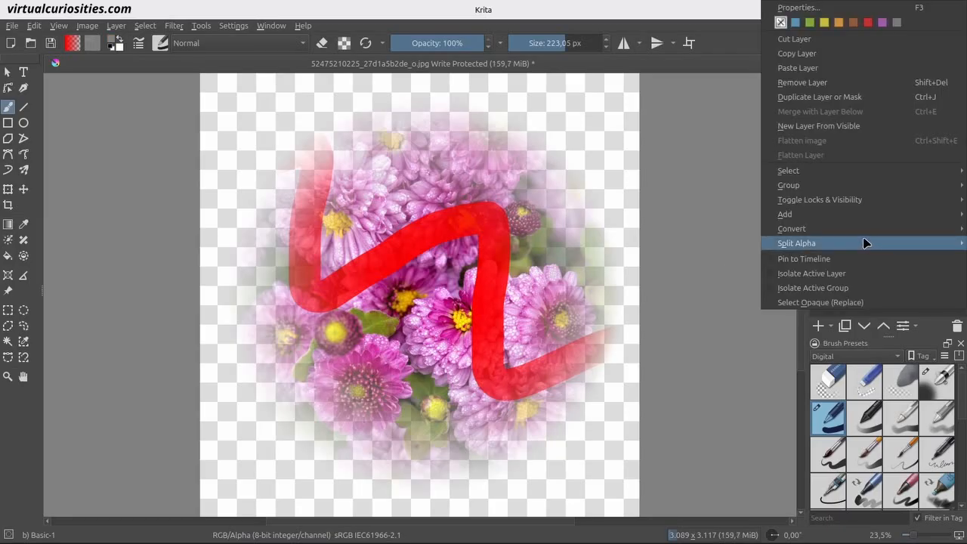
mouse_move(847, 243)
click(735, 256)
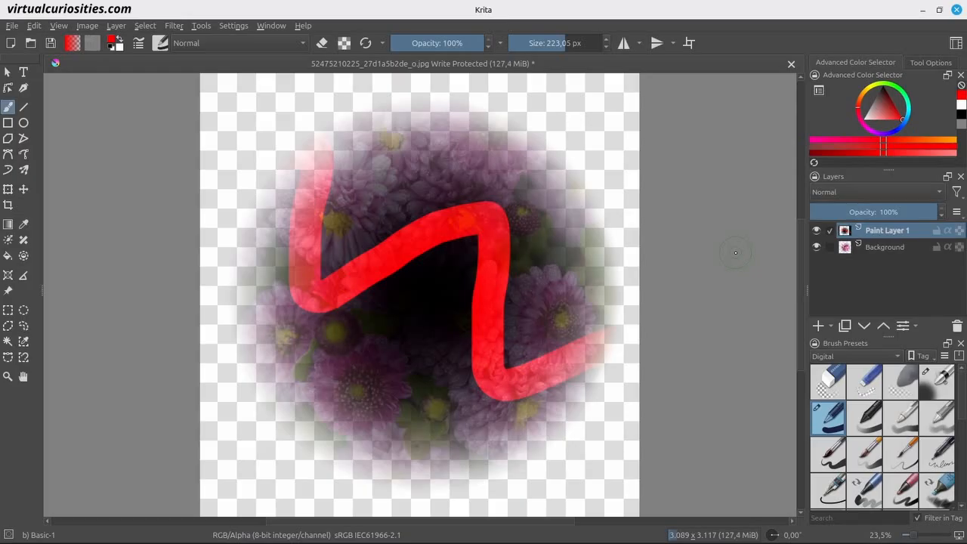
click(817, 247)
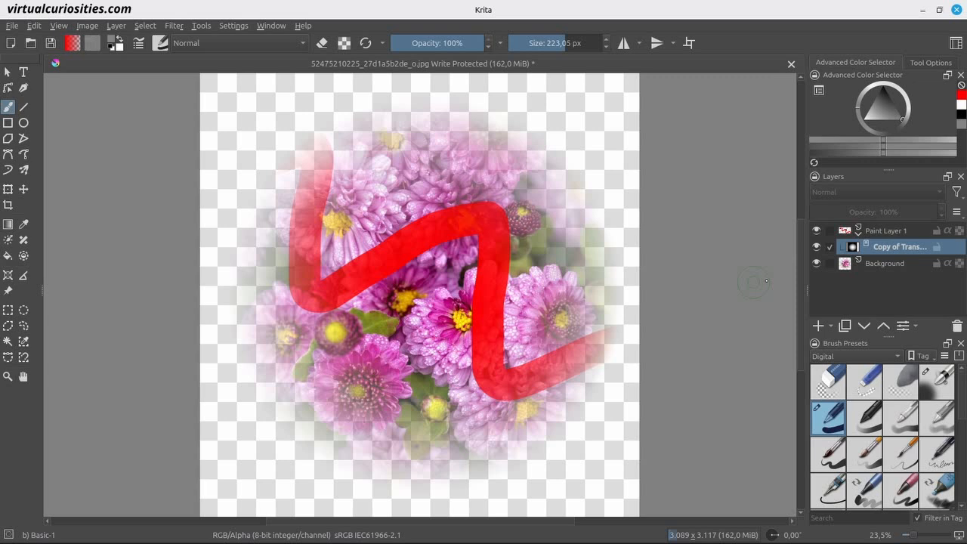
Flatten Paint Layer 1 together with its copied transparency mask, and hide the Background to inspect the red stroke
click(886, 230)
right_click(885, 231)
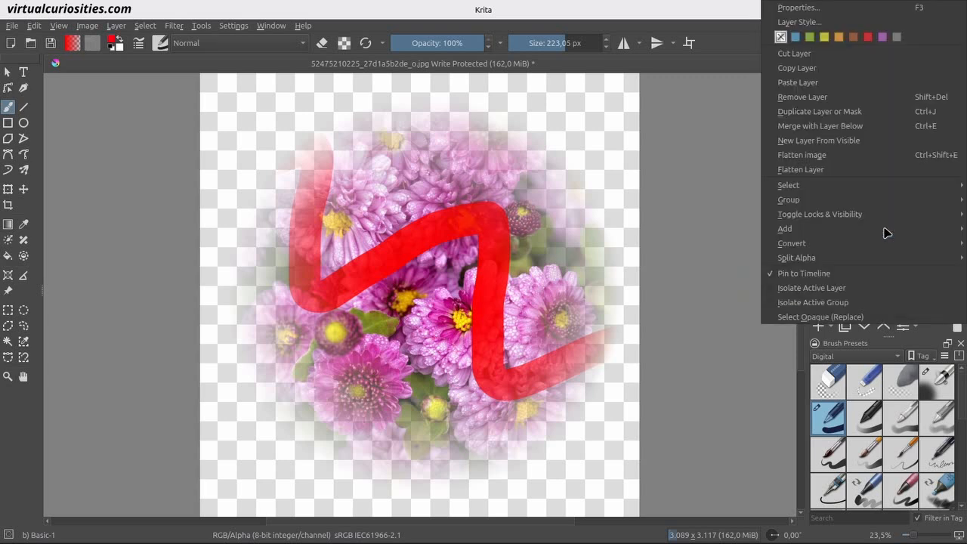
click(888, 176)
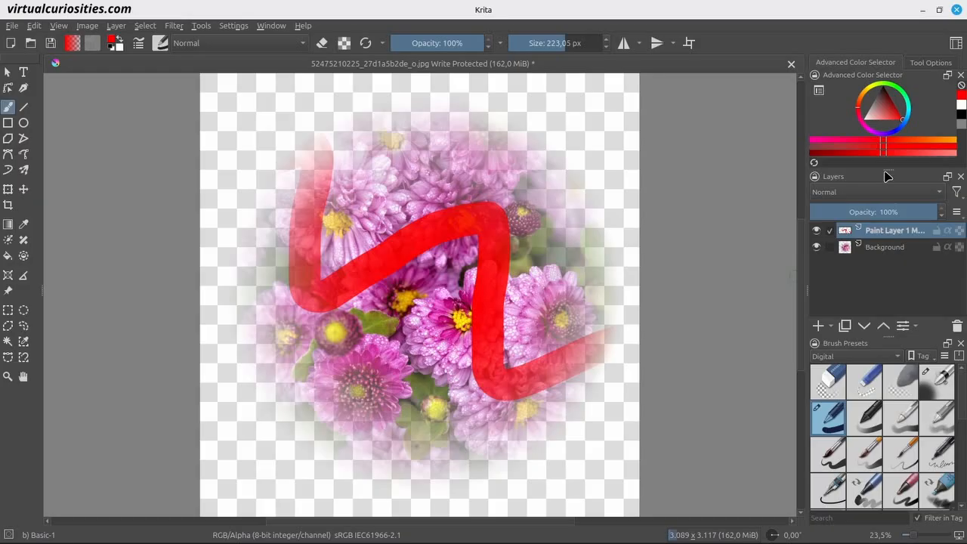
click(816, 247)
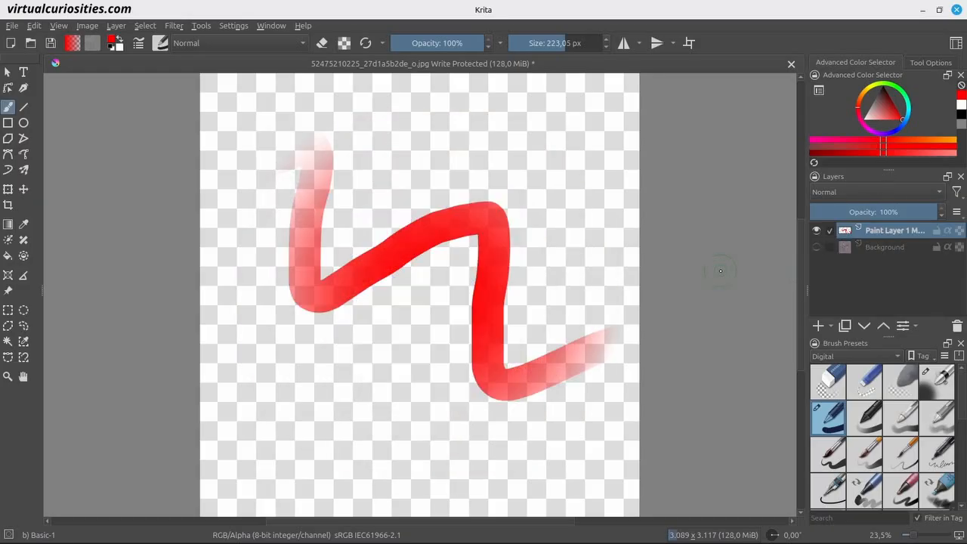
Undo the flattening of Paint Layer 1 and the addition of its copied transparency mask
key(ctrl+z)
key(ctrl+z)
key(ctrl+z)
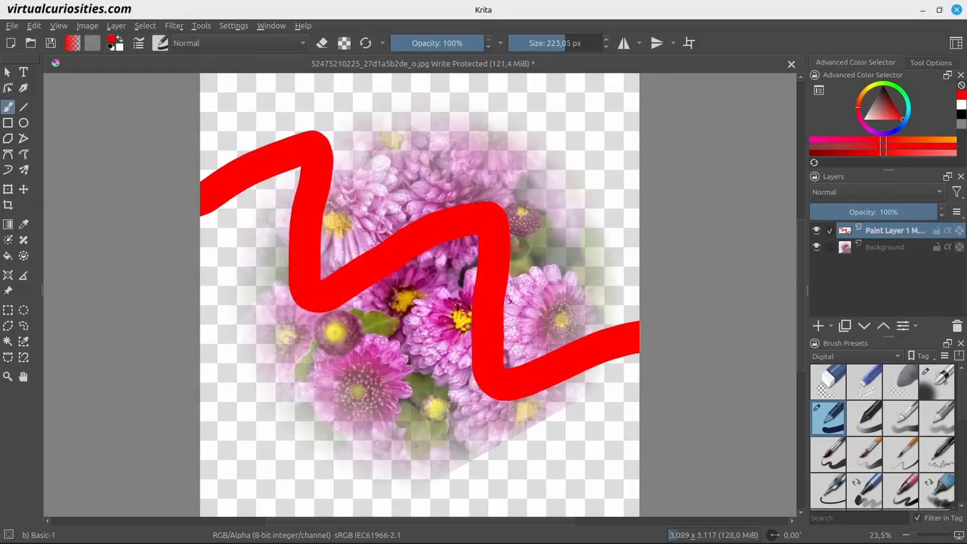
Select the Background's opaque area, replacing any selection, and add a transparency mask from it to Paint Layer 1
click(881, 249)
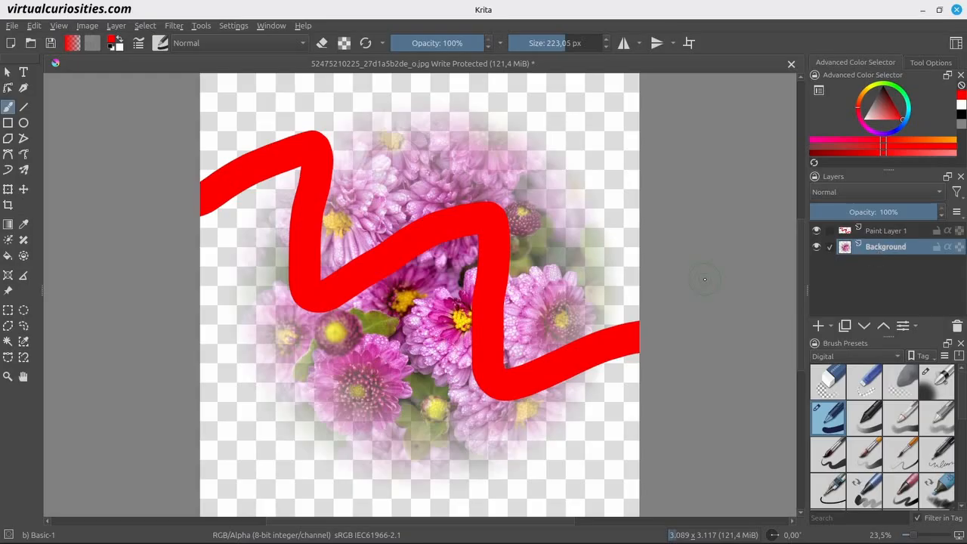
click(146, 26)
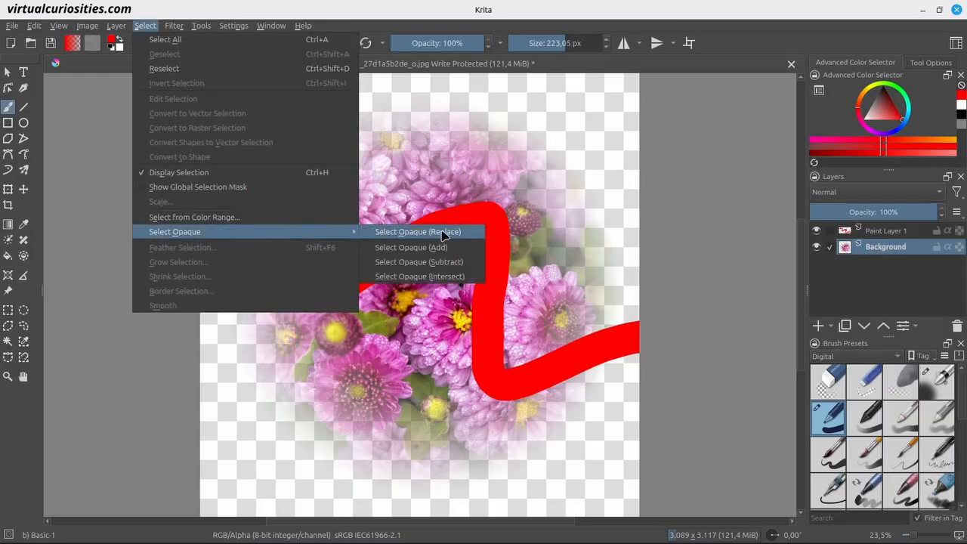
click(451, 235)
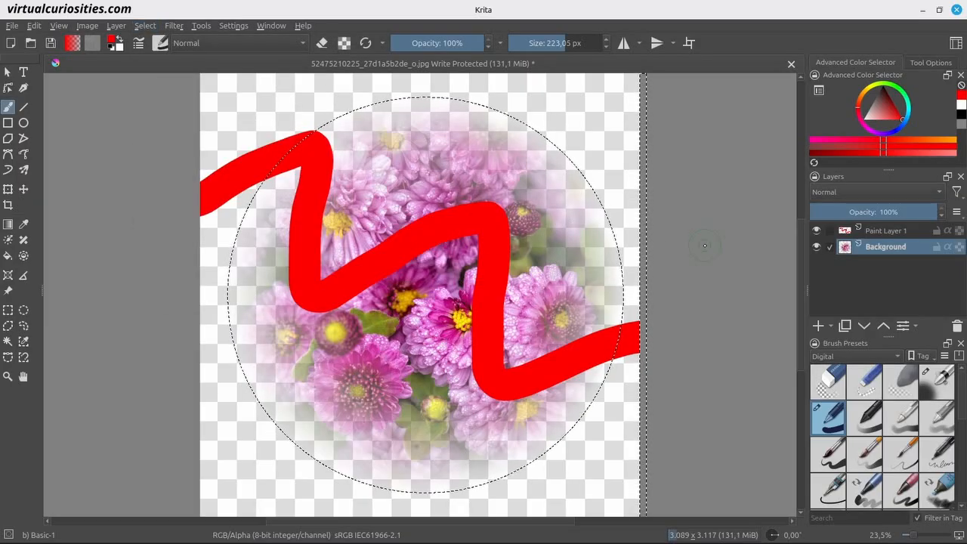
click(885, 235)
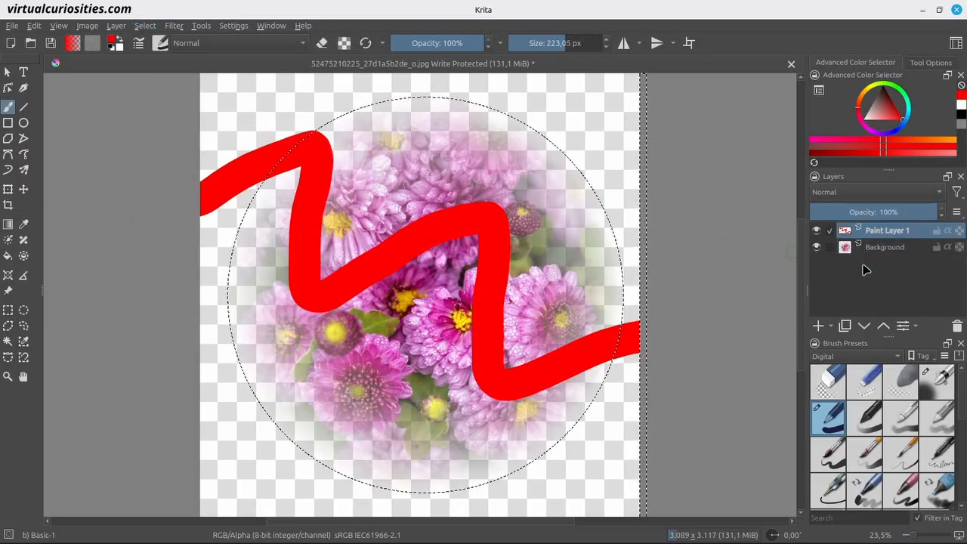
click(832, 326)
click(852, 444)
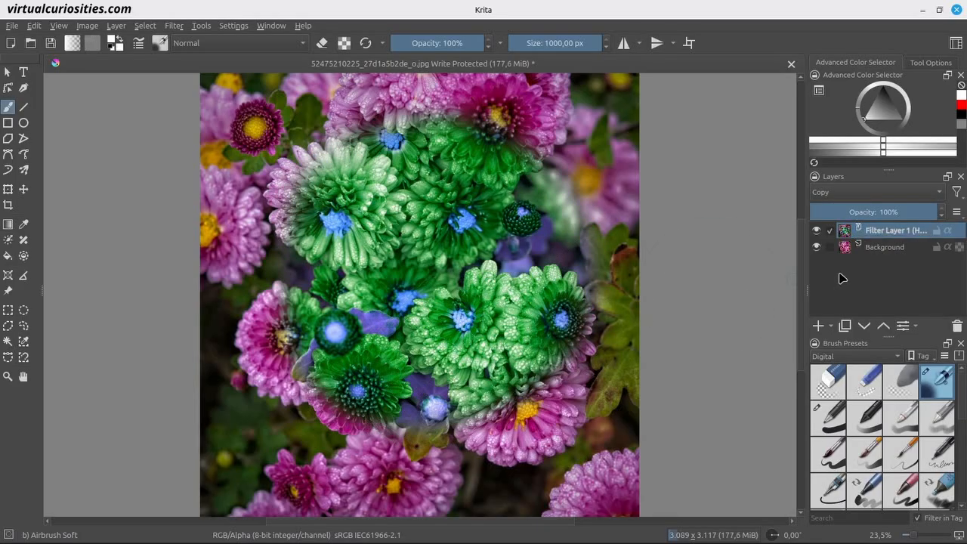
Split the HSV filter layer's alpha into a transparency mask, and toggle the filter layer's visibility to refresh the image
right_click(876, 234)
mouse_move(891, 258)
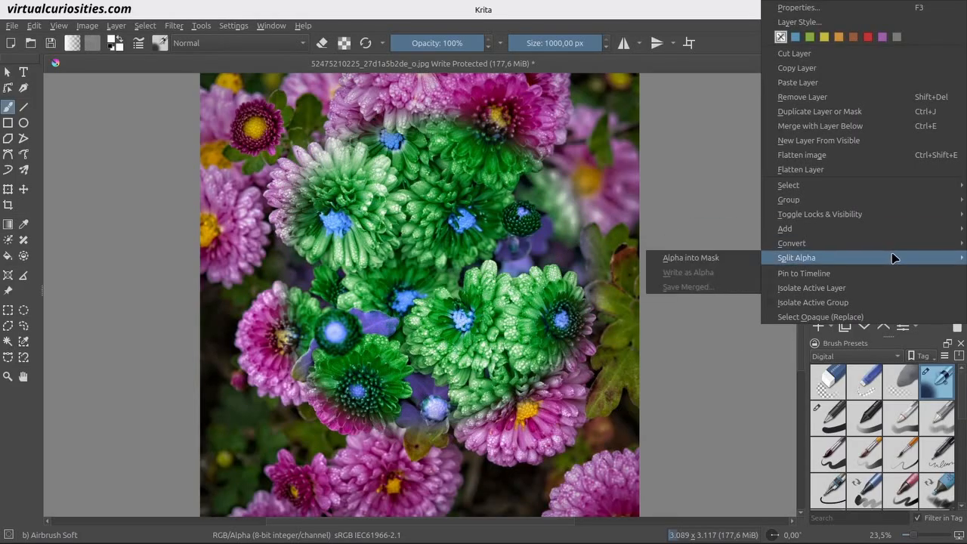
click(745, 259)
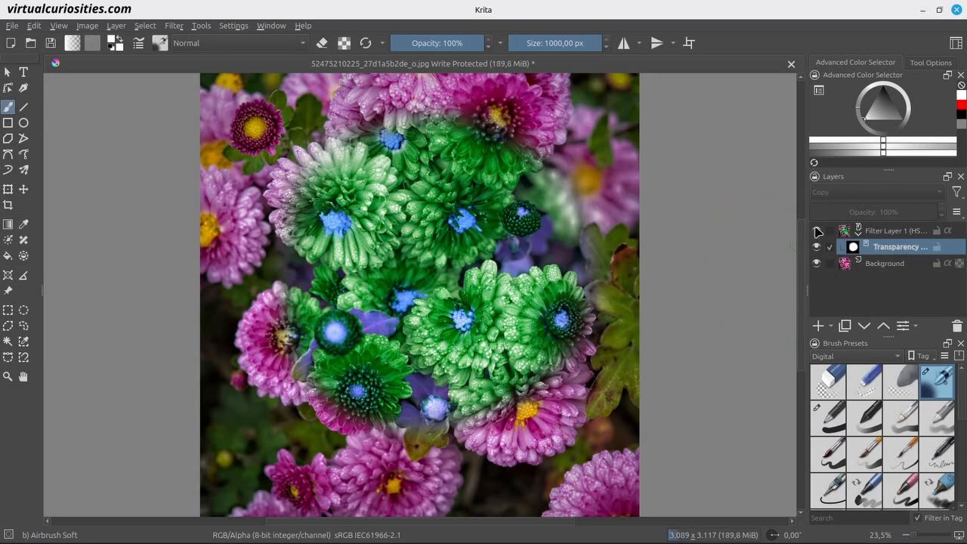
click(817, 231)
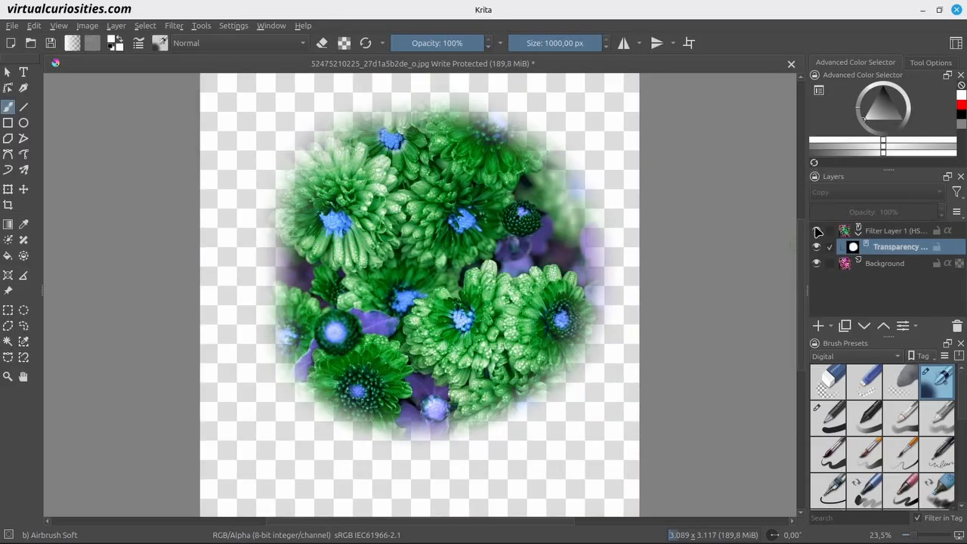
click(817, 231)
Try writing the transparency mask back into the HSV filter layer as alpha, and undo it
right_click(881, 249)
mouse_move(867, 247)
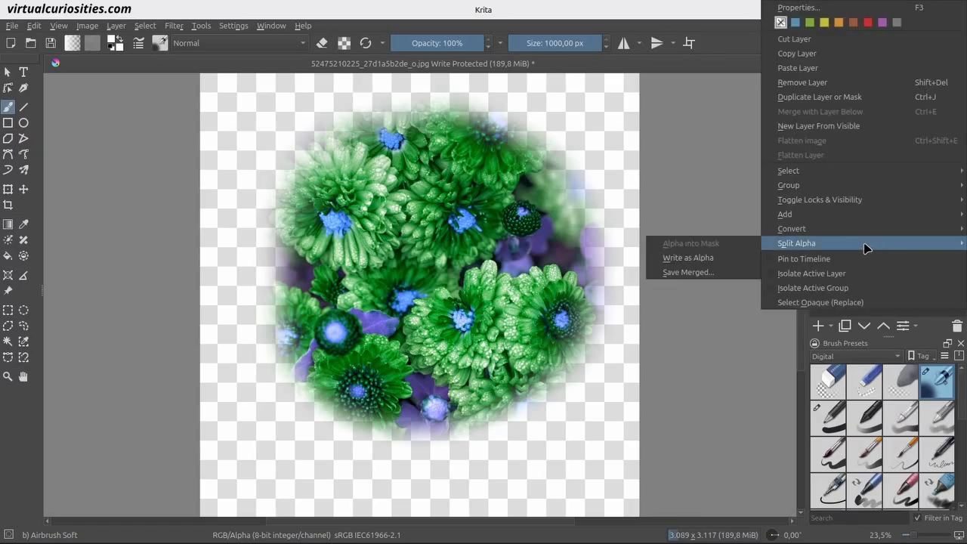
click(687, 258)
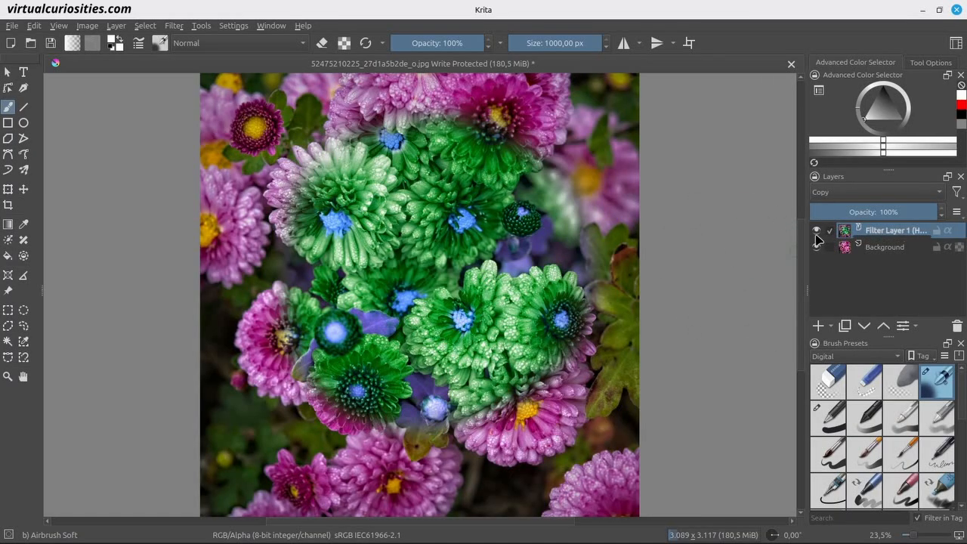
key(ctrl+z)
Change the HSV filter layer's blending mode to Normal
click(880, 235)
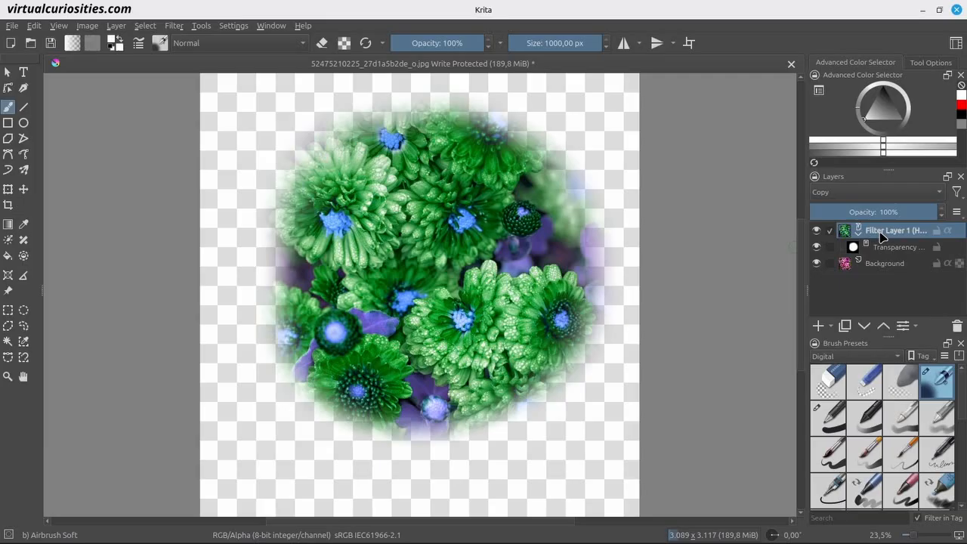
click(831, 195)
click(890, 277)
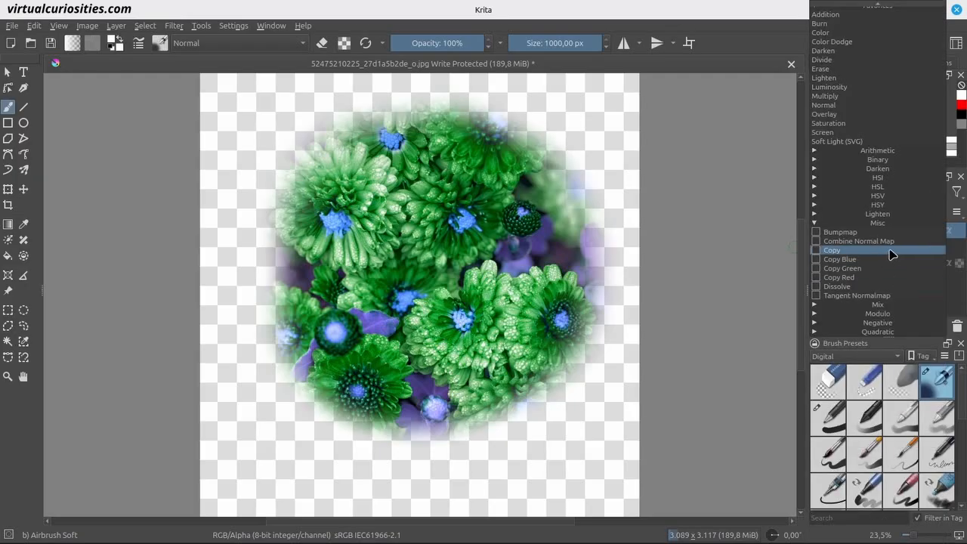
click(890, 224)
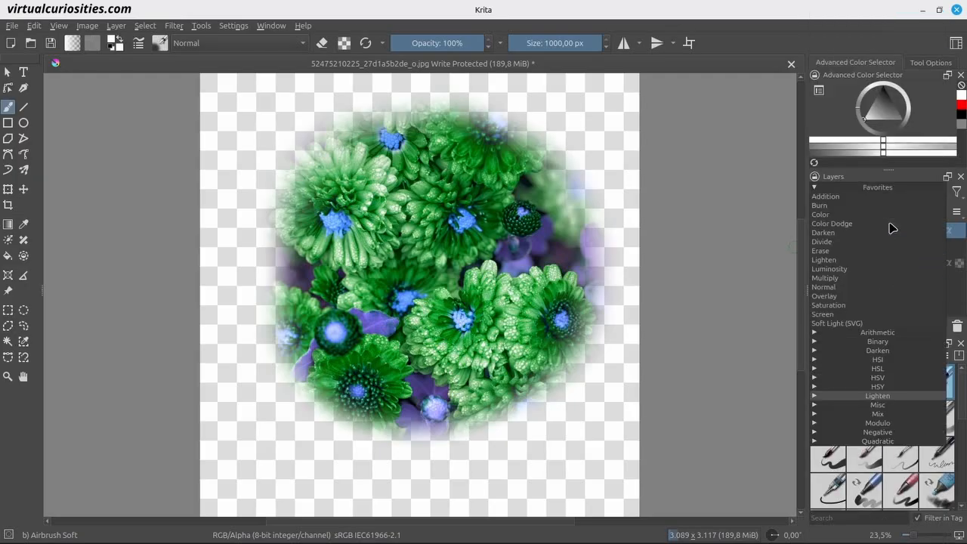
click(891, 287)
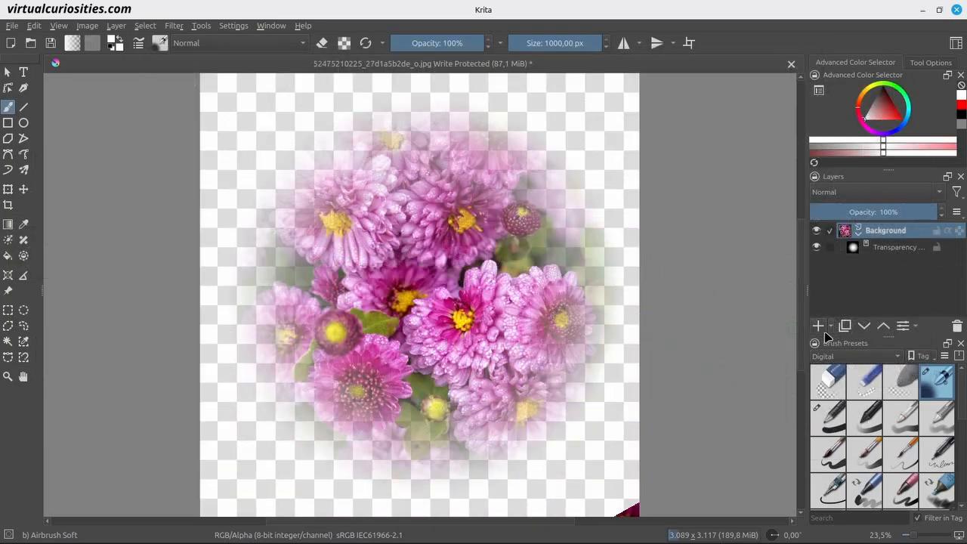
Add a Color Adjustment filter layer above the Background with an inverted Alpha curve, mapping input 0 to output 255
click(831, 326)
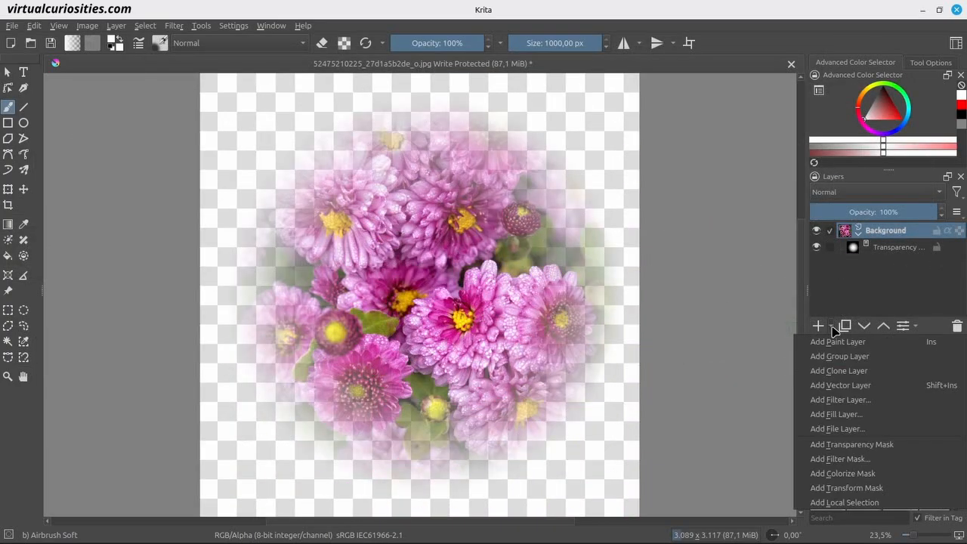
click(869, 401)
click(349, 228)
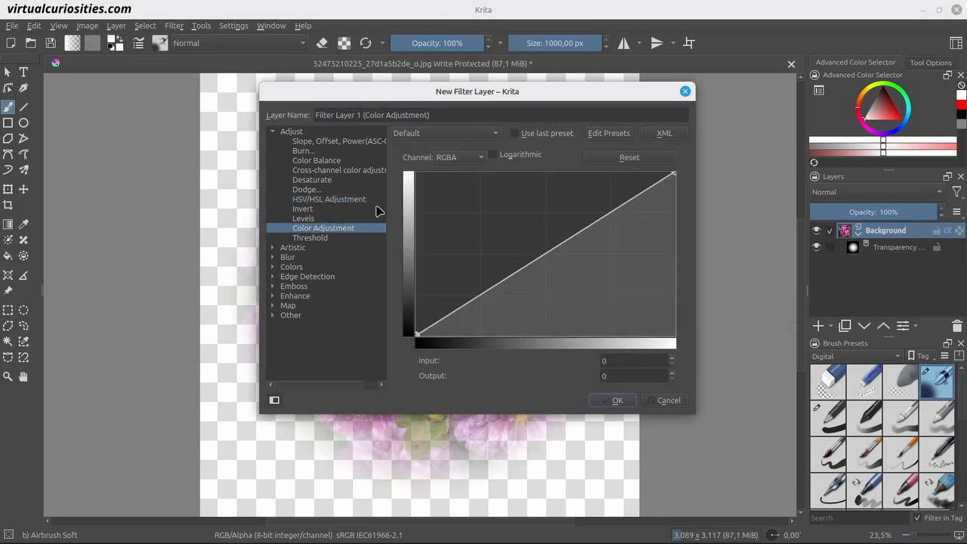
click(443, 158)
click(473, 216)
drag(420, 332, 416, 174)
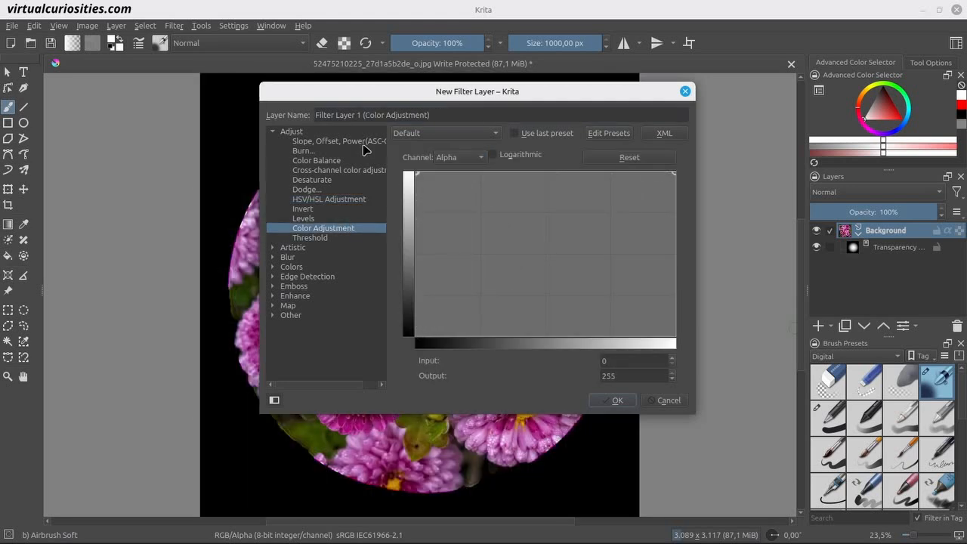
drag(675, 175, 680, 355)
click(617, 400)
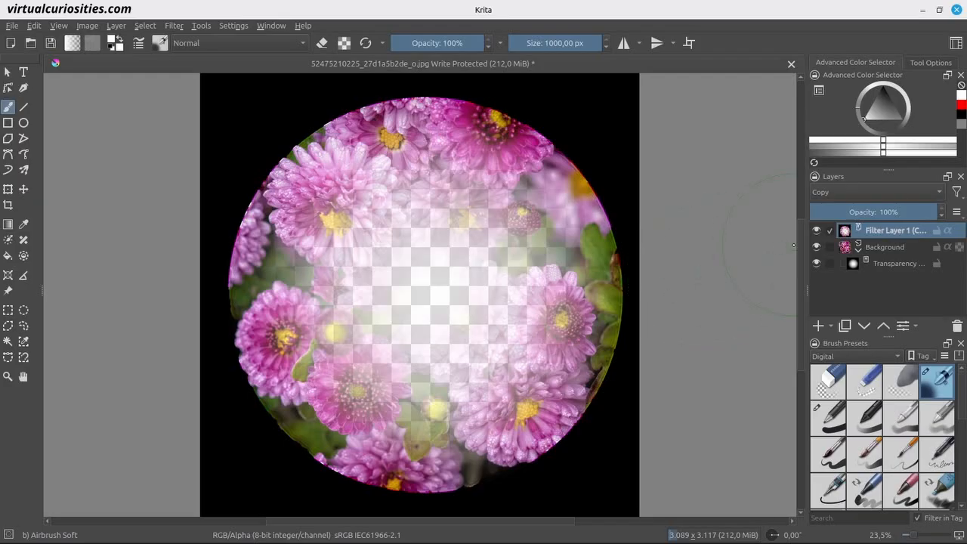
Set the Color Adjustment filter layer's blending mode to Normal, switching its visibility off and on before and after to compare
click(818, 233)
click(819, 232)
click(848, 194)
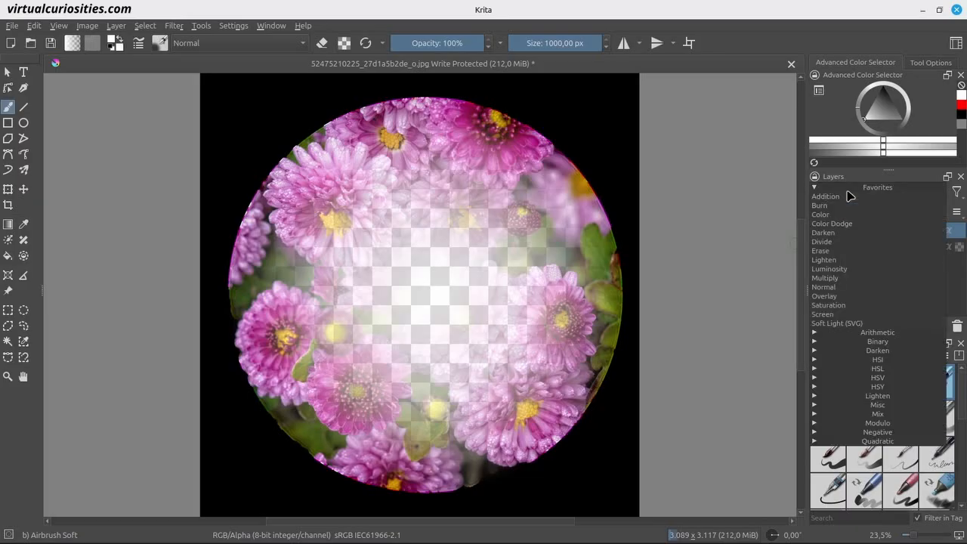
click(857, 287)
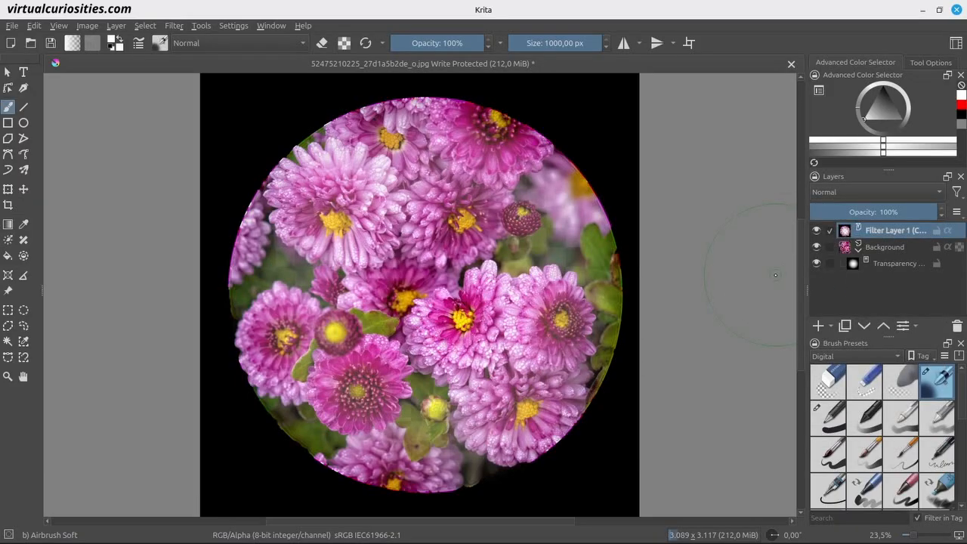
click(817, 231)
click(816, 230)
Change the Color Adjustment filter layer's blending mode to Copy from the Misc group
click(853, 194)
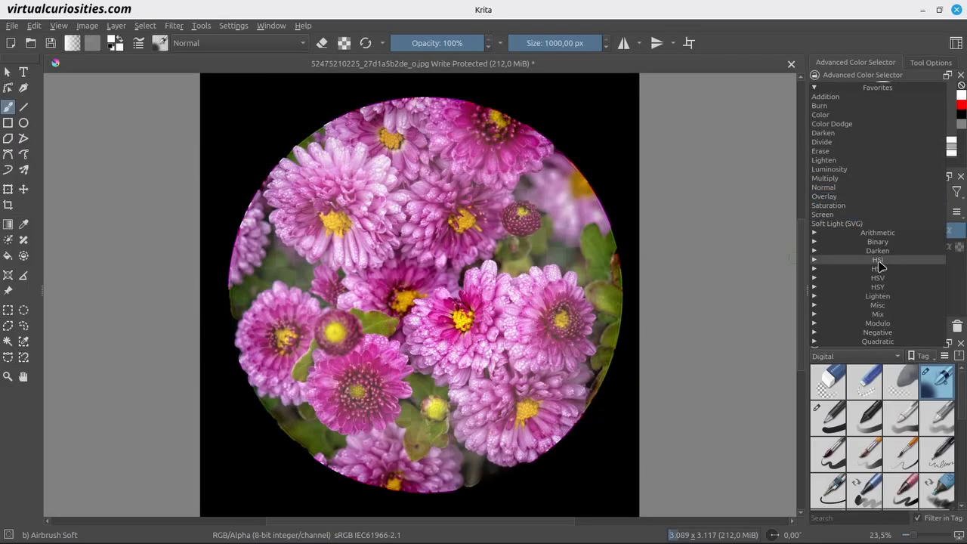
click(903, 305)
click(906, 332)
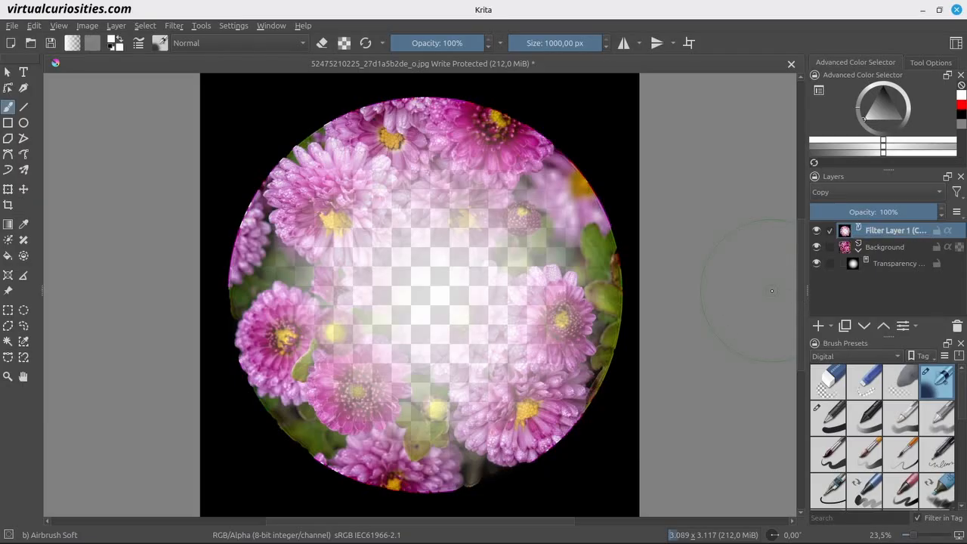
click(879, 110)
mouse_move(612, 123)
mouse_down()
mouse_move(587, 155)
mouse_move(557, 118)
mouse_move(546, 140)
mouse_move(469, 178)
mouse_move(458, 212)
mouse_move(462, 227)
mouse_move(554, 214)
mouse_move(563, 155)
mouse_move(544, 219)
mouse_move(579, 209)
mouse_move(514, 289)
mouse_move(641, 280)
mouse_move(485, 335)
mouse_up()
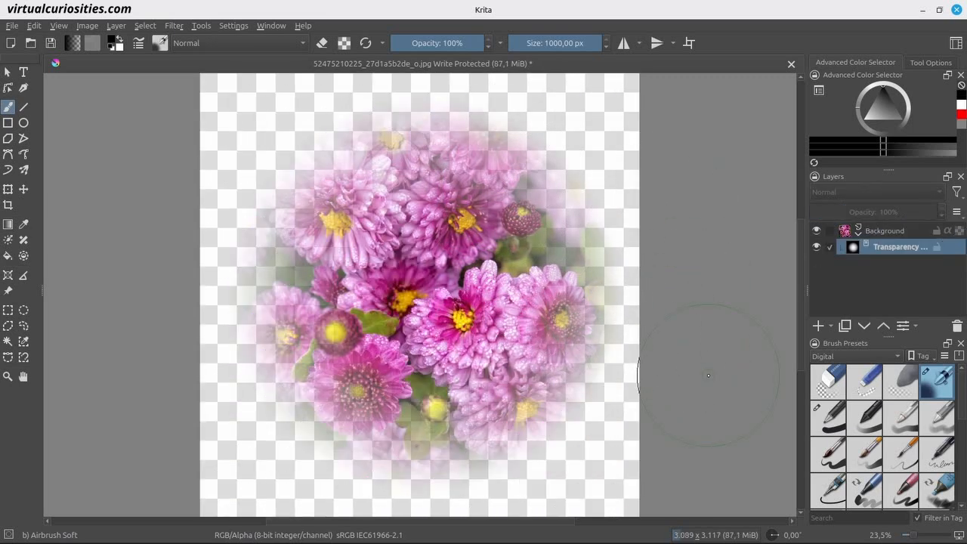
Save the Background layer merged with its transparency mask through Split Alpha as merged.png
right_click(892, 254)
mouse_move(884, 244)
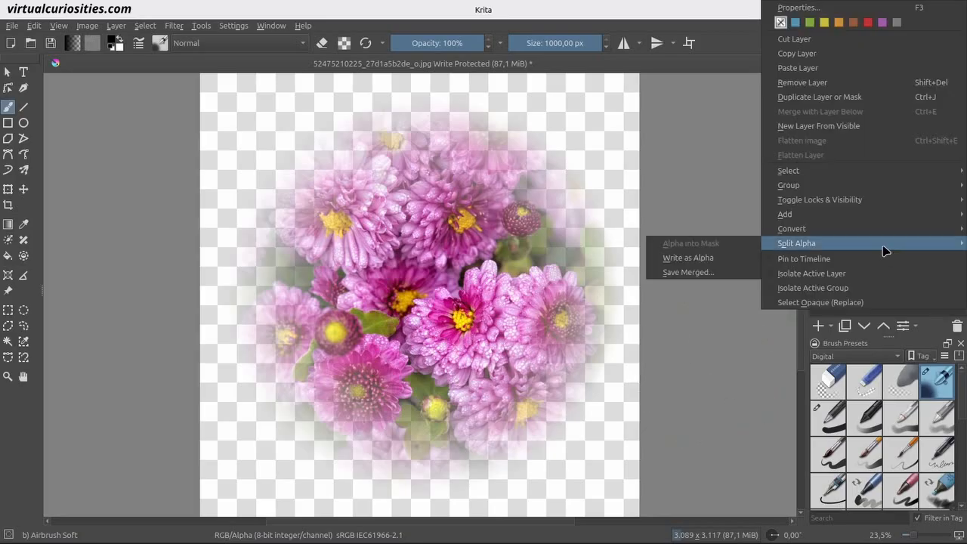
click(737, 278)
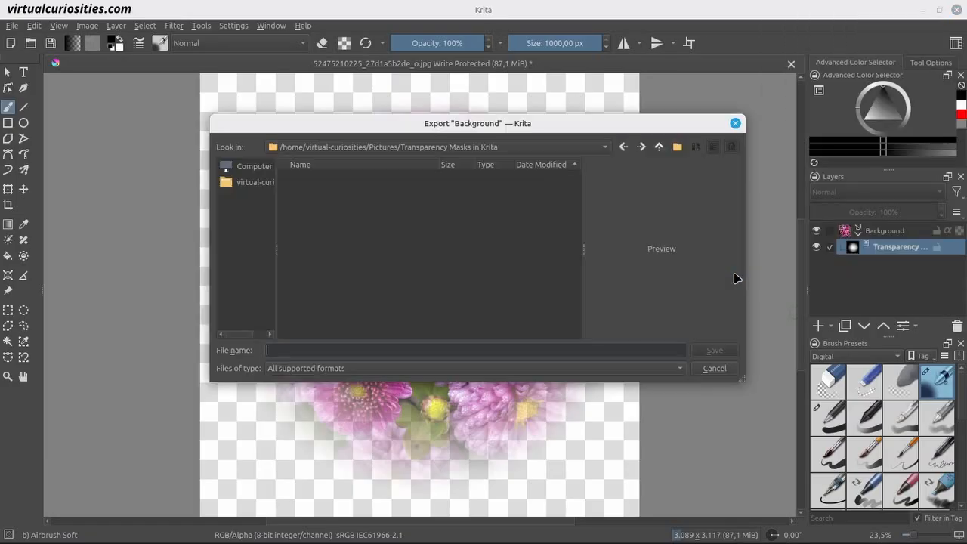
text(mask.png)
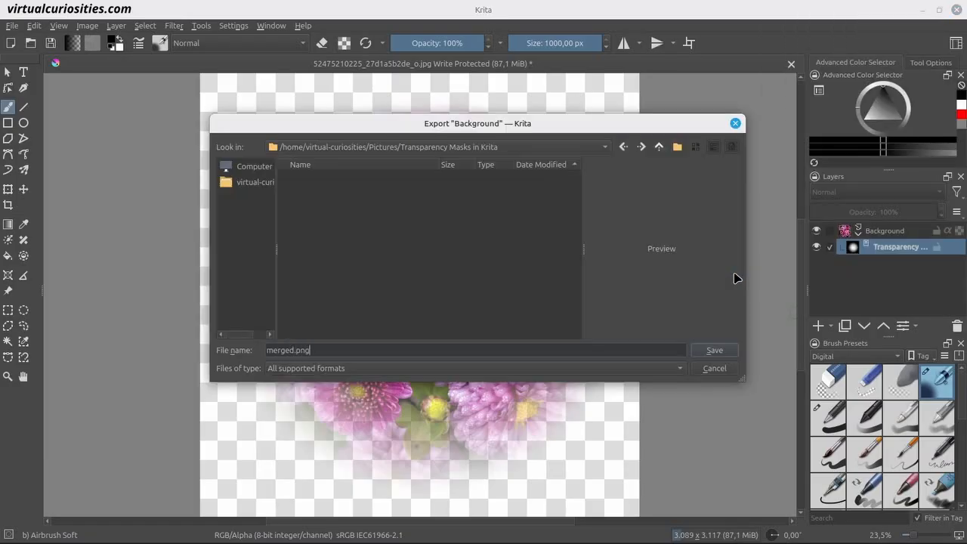
key(Return)
click(550, 381)
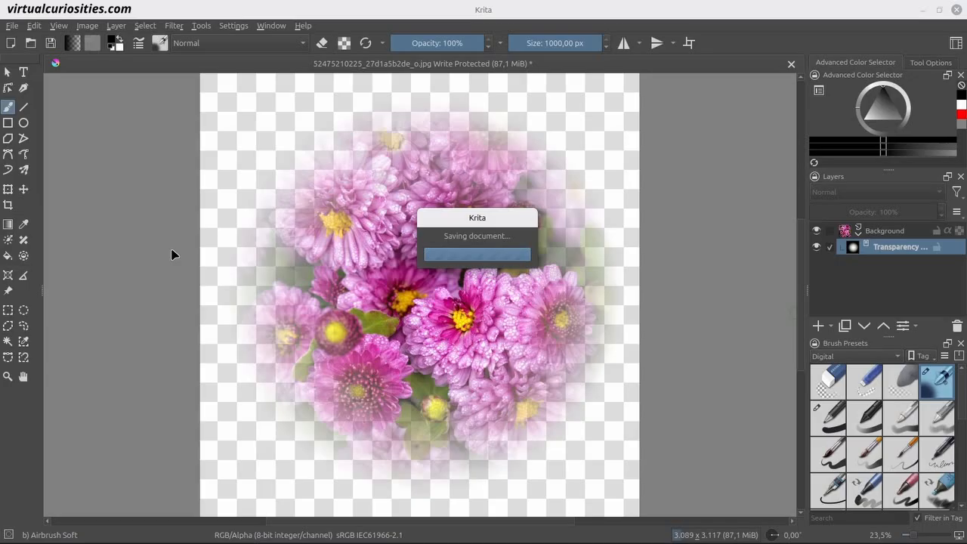
Export the whole image as export.png into the same folder, accepting the PNG export options
click(13, 26)
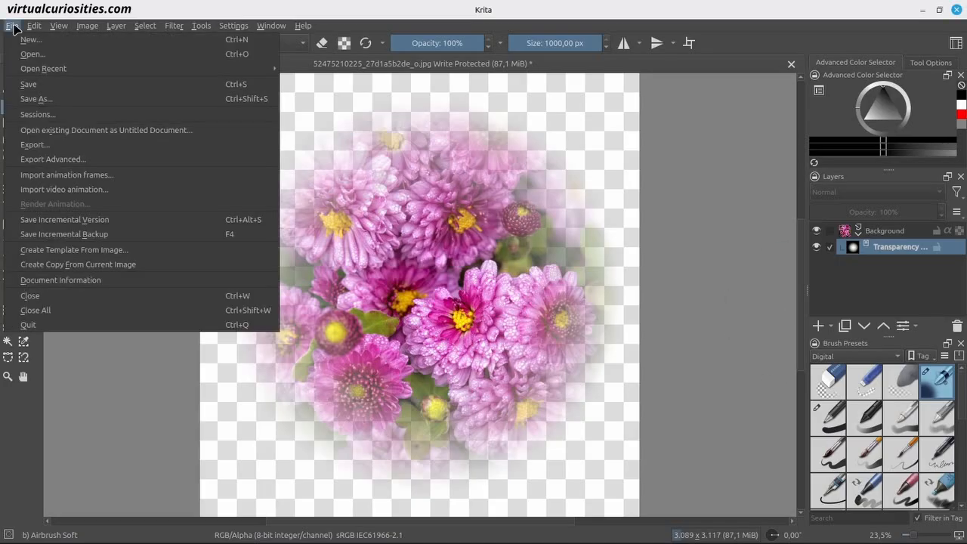
click(110, 145)
text(export.)
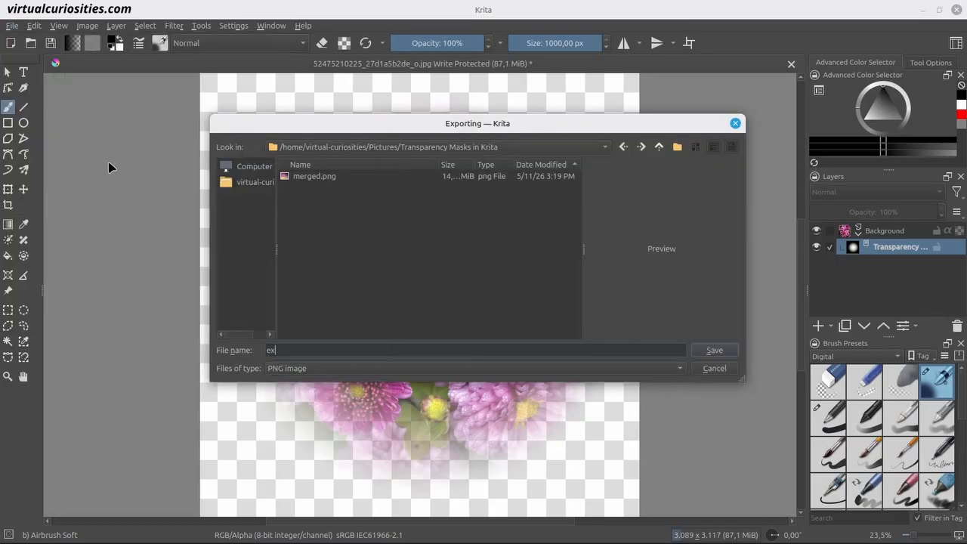
text(png)
key(Return)
key(Return)
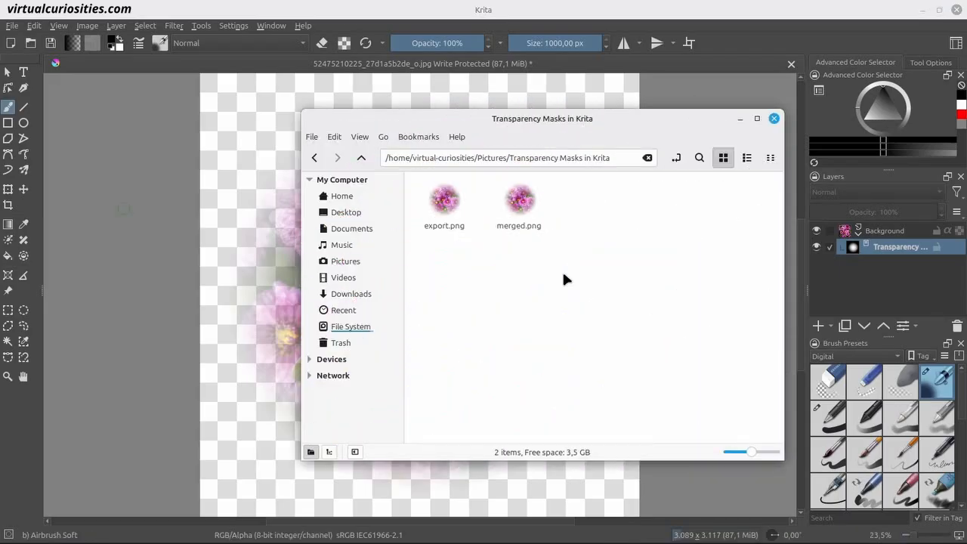
Open export.png from the file manager in a new document and put the file manager window away
click(443, 215)
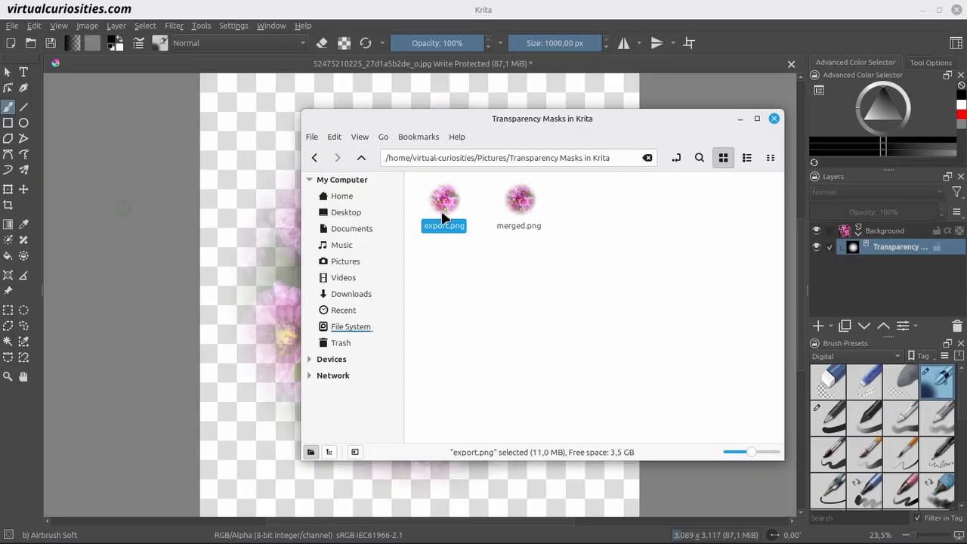
drag(444, 219, 194, 210)
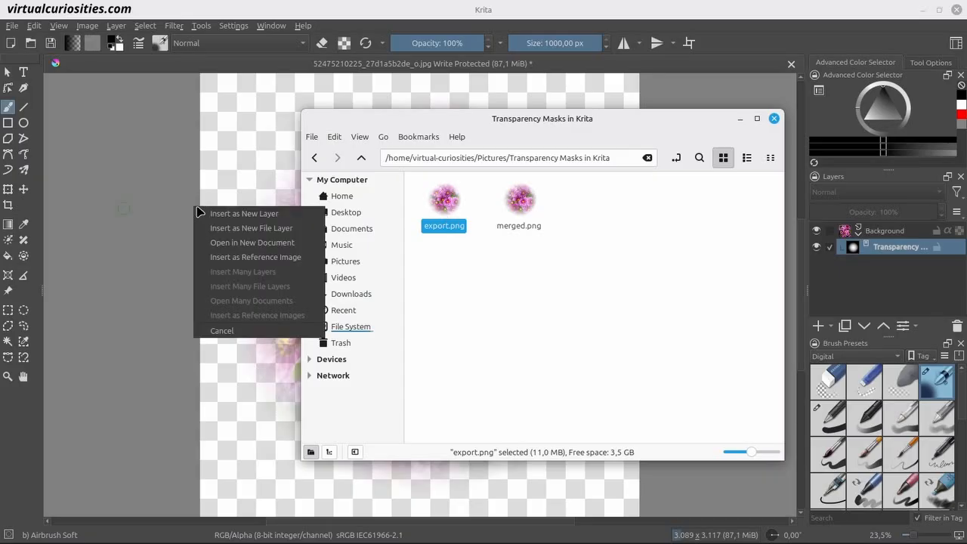
click(252, 242)
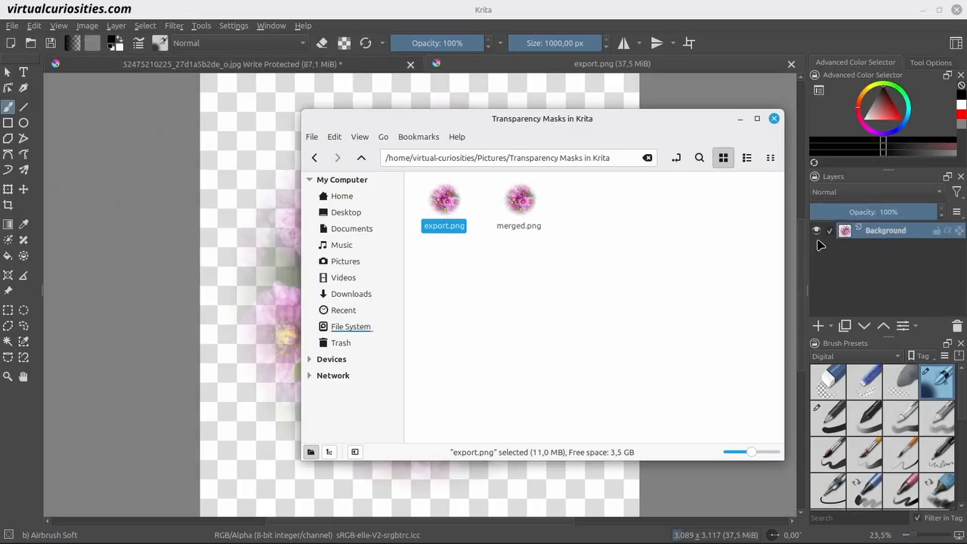
click(740, 118)
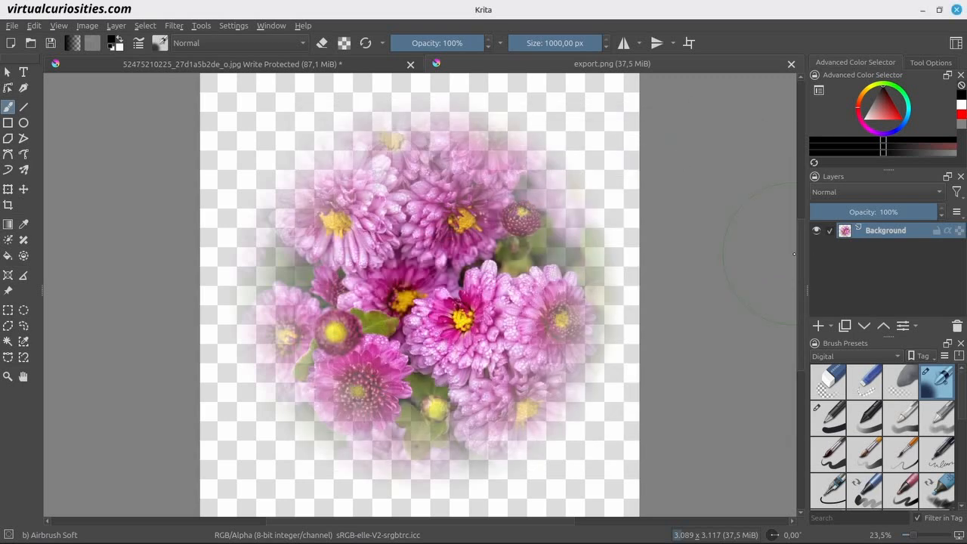
Split the alpha of export.png's Background layer into a transparency mask and hide that mask
right_click(874, 232)
mouse_move(881, 254)
click(756, 259)
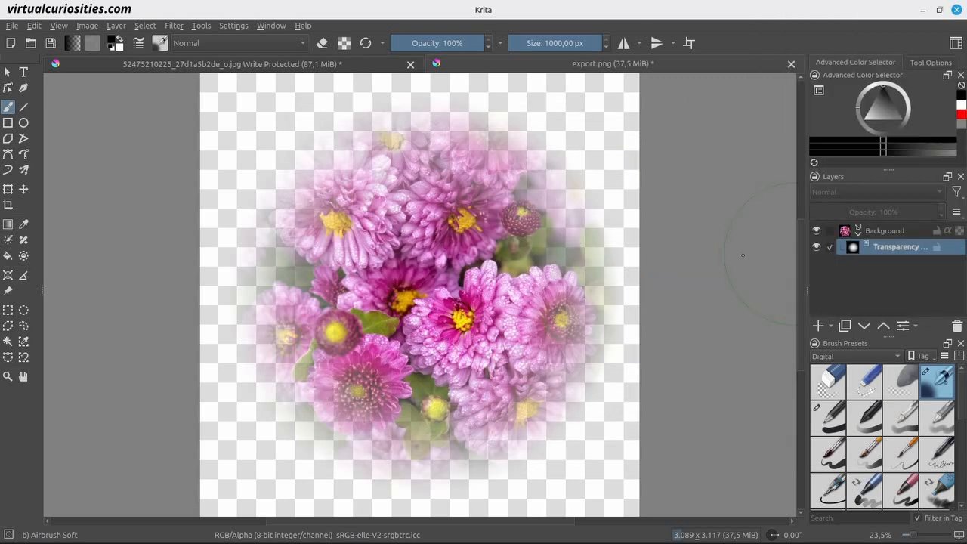
click(817, 247)
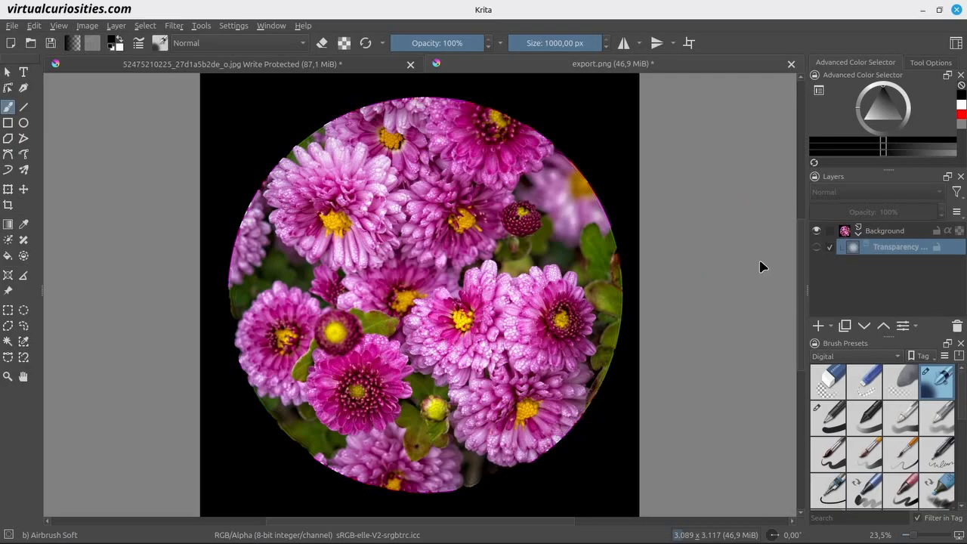
Open merged.png from the file manager as another document and bring it to the front
key(alt+Tab)
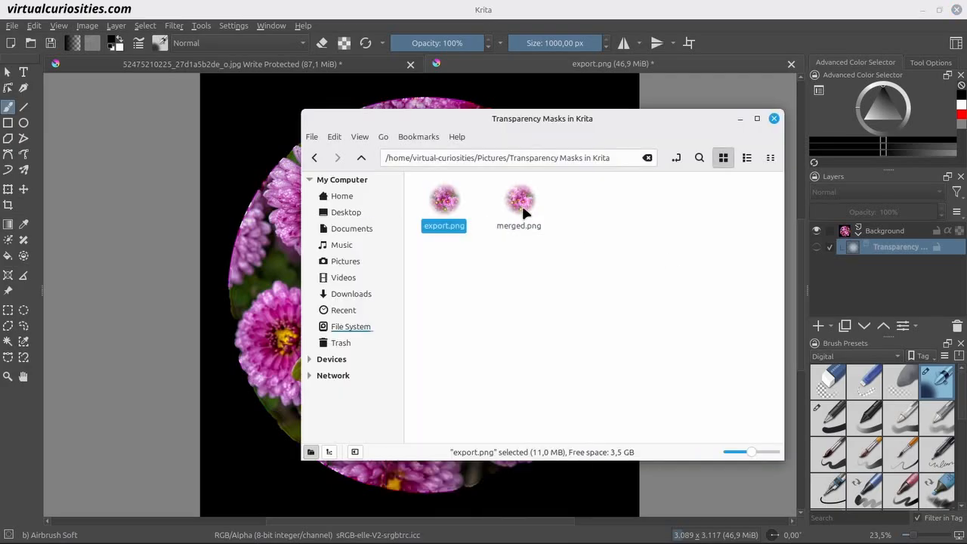
drag(522, 203, 665, 96)
click(689, 130)
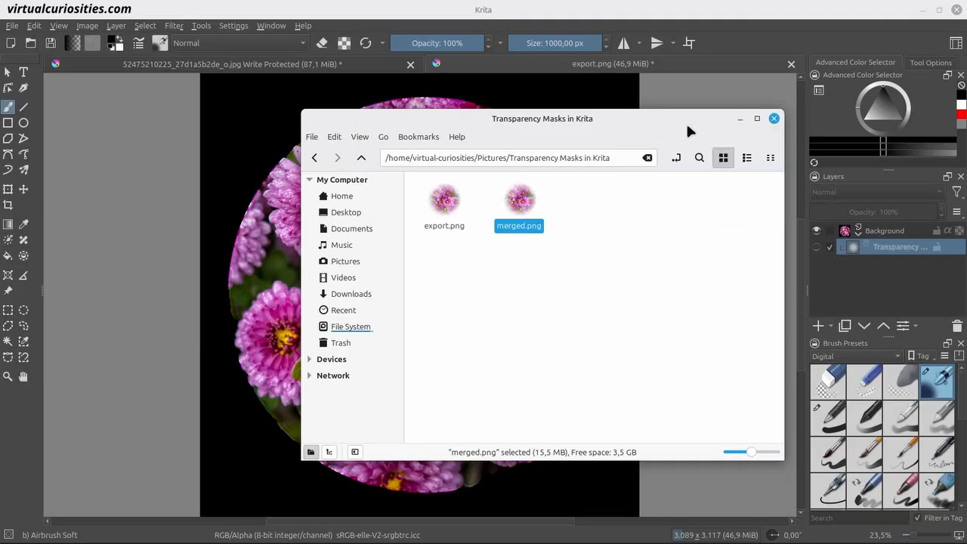
click(714, 70)
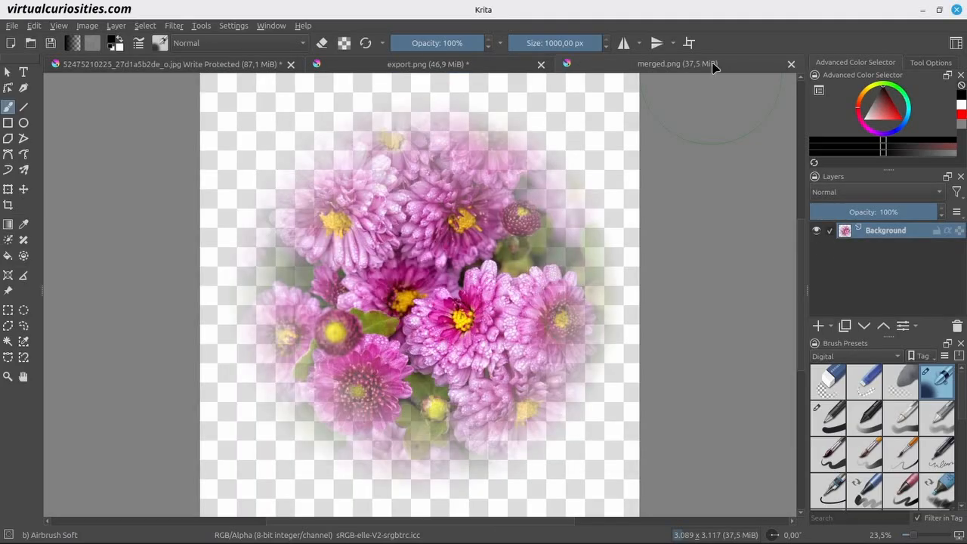
Split the alpha of merged.png's Background layer into a transparency mask, hide the mask, and compare the image with export.png
right_click(860, 232)
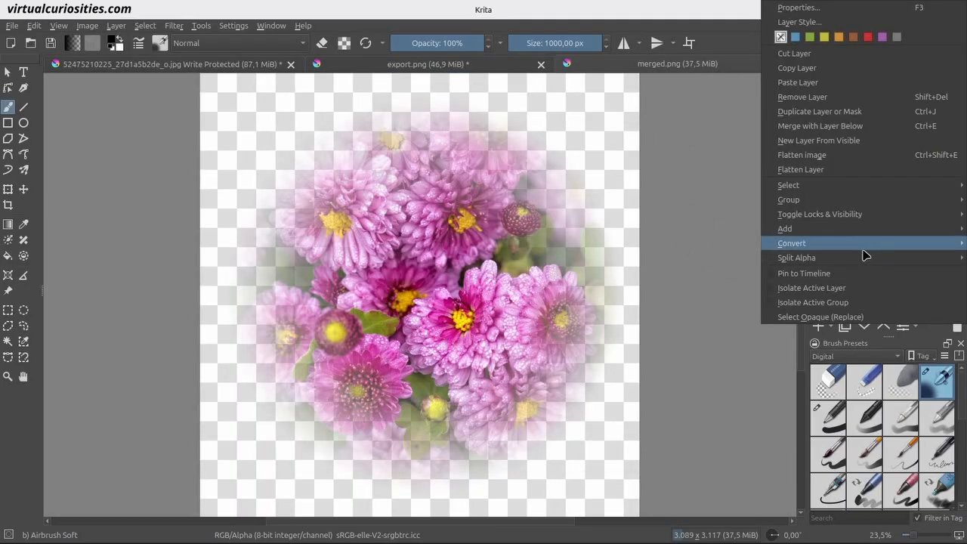
click(727, 261)
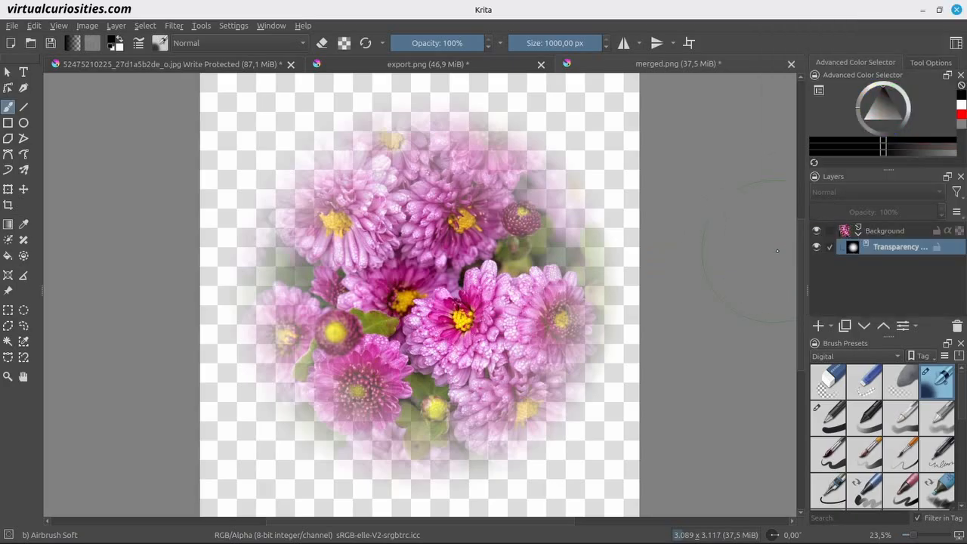
click(816, 247)
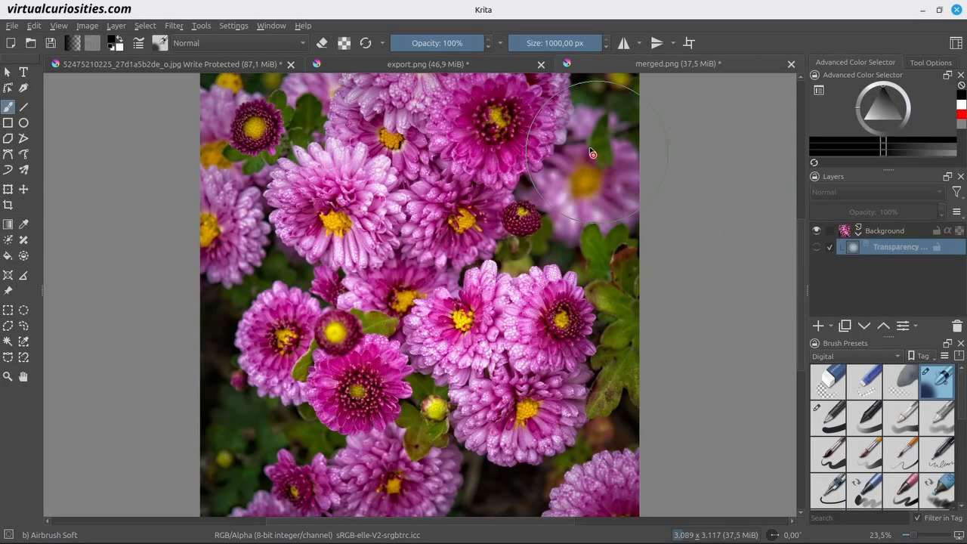
click(601, 66)
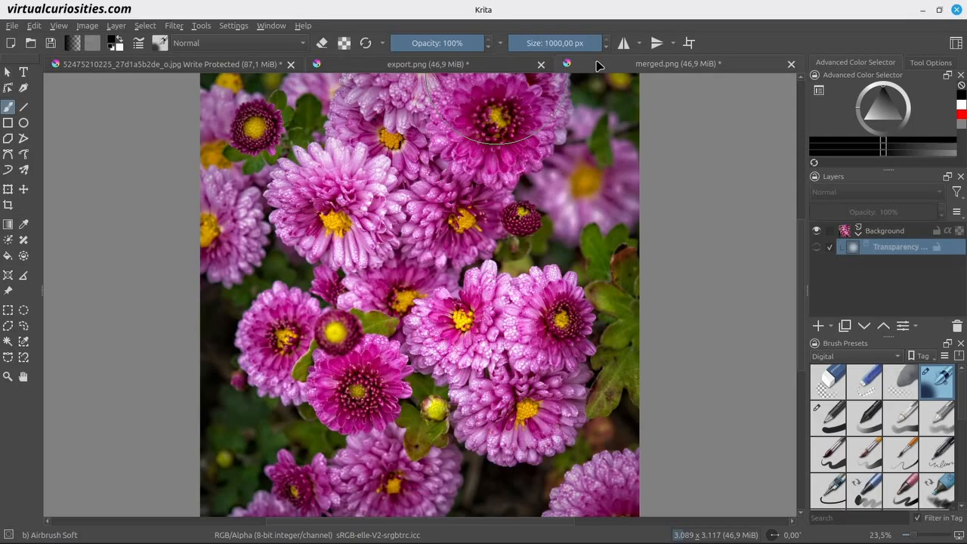
click(510, 65)
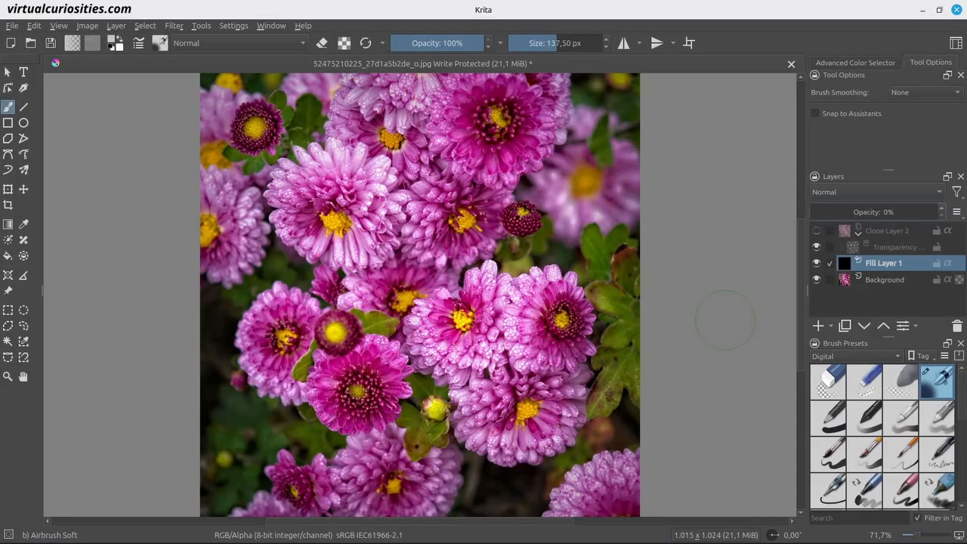
Make Clone Layer 2 with its transparency mask visible and raise the black fill layer's opacity to 46%, then 70%
drag(828, 208, 869, 211)
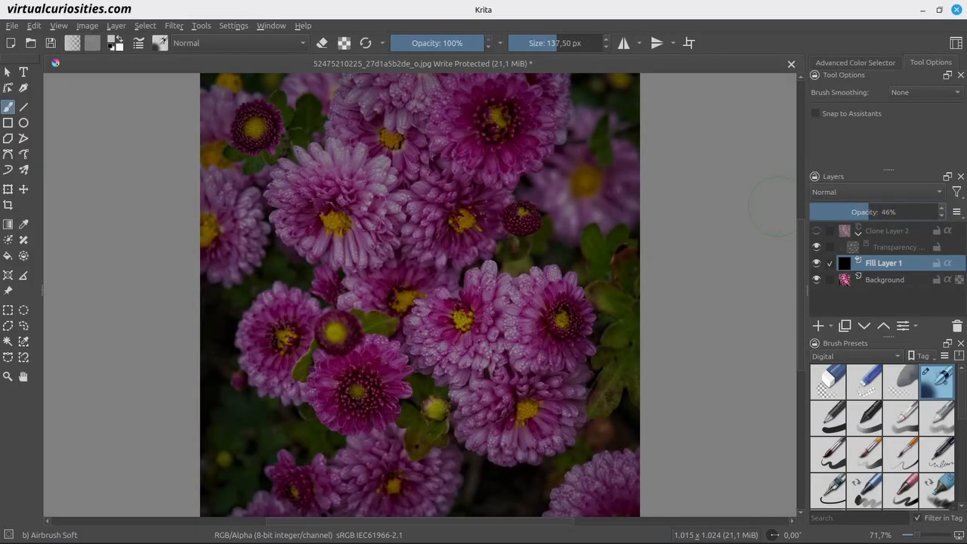
click(816, 231)
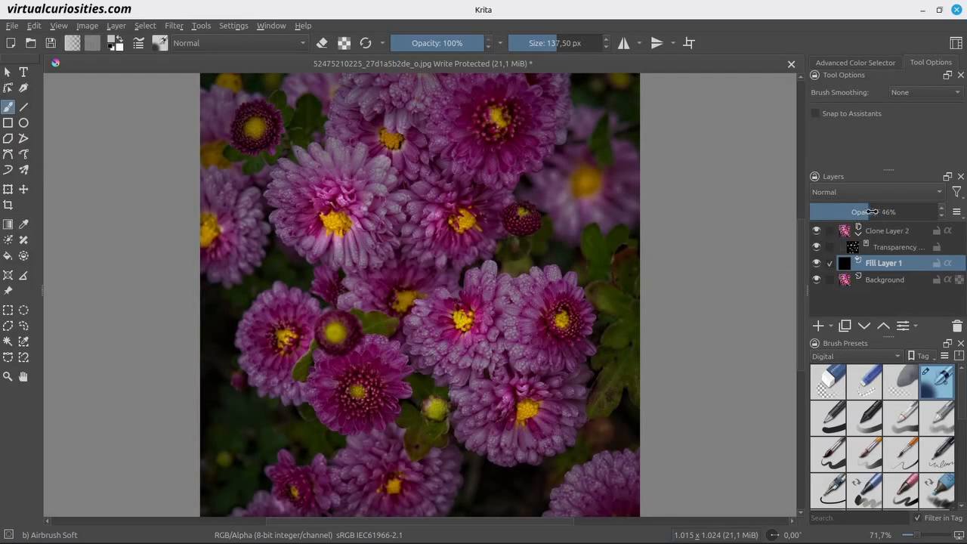
mouse_move(871, 211)
mouse_down()
mouse_move(924, 211)
mouse_move(900, 211)
mouse_up()
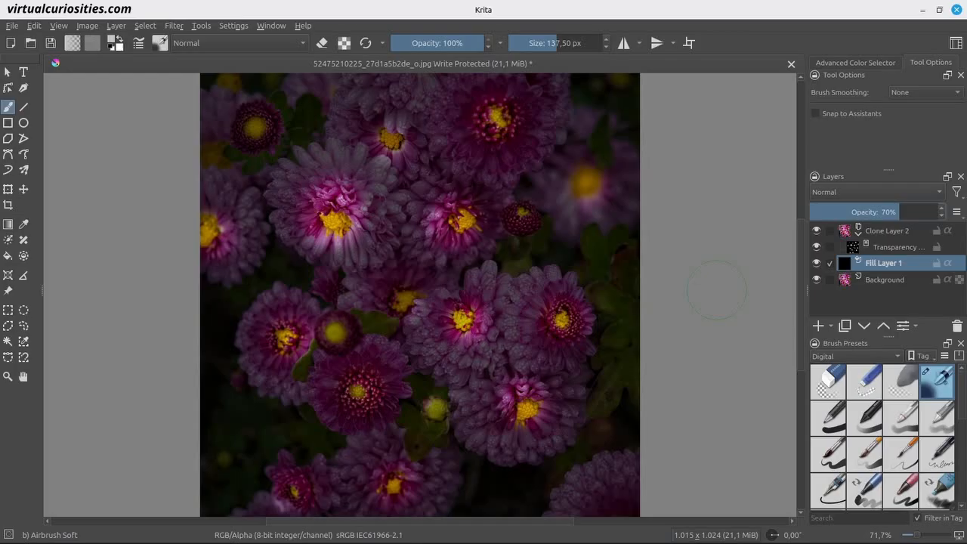